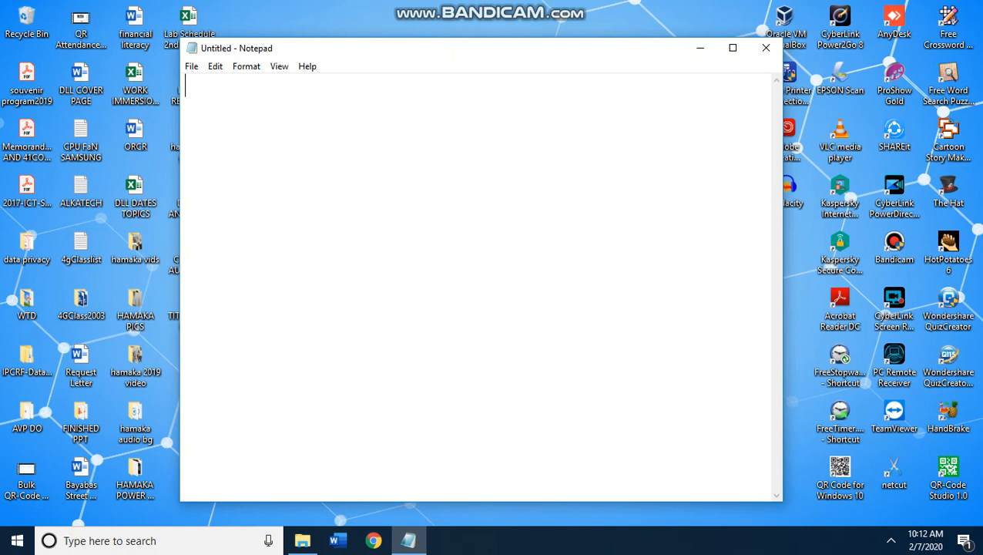
Write "rufus software" as the first line of the blank note
text(rufus)
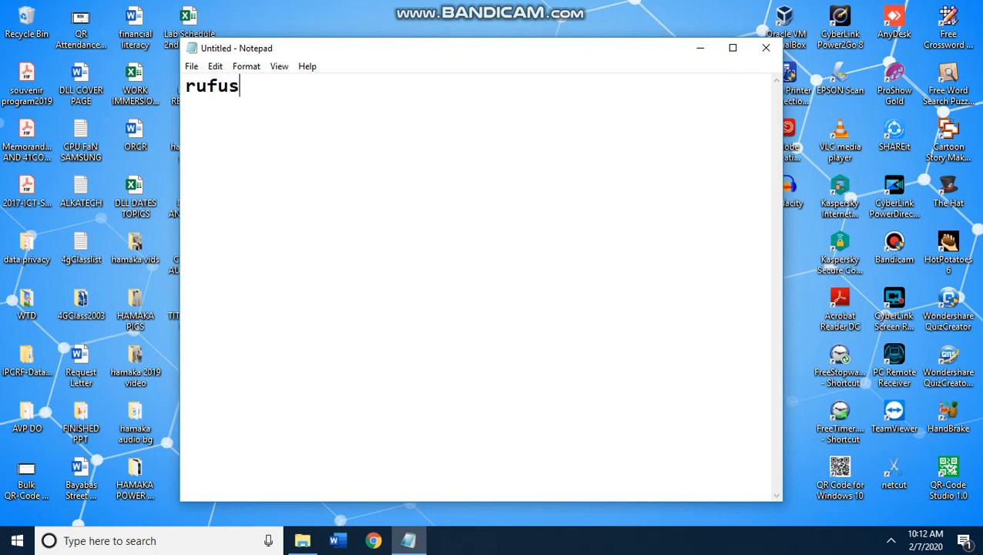
text( software)
key(Return)
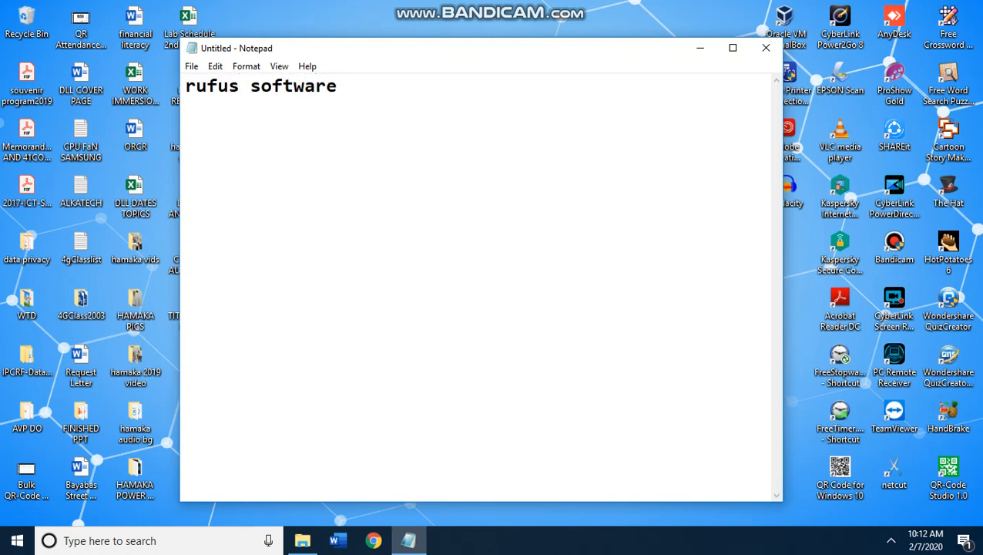
Insert the heading "things you need to create bootable disk" on a new line above "rufus software"
key(Up)
key(Return)
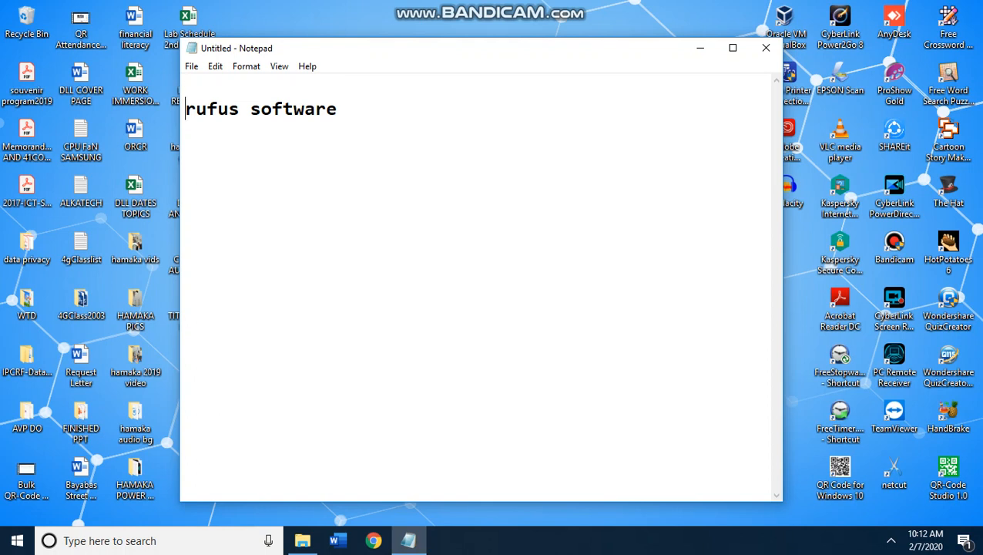
text(things)
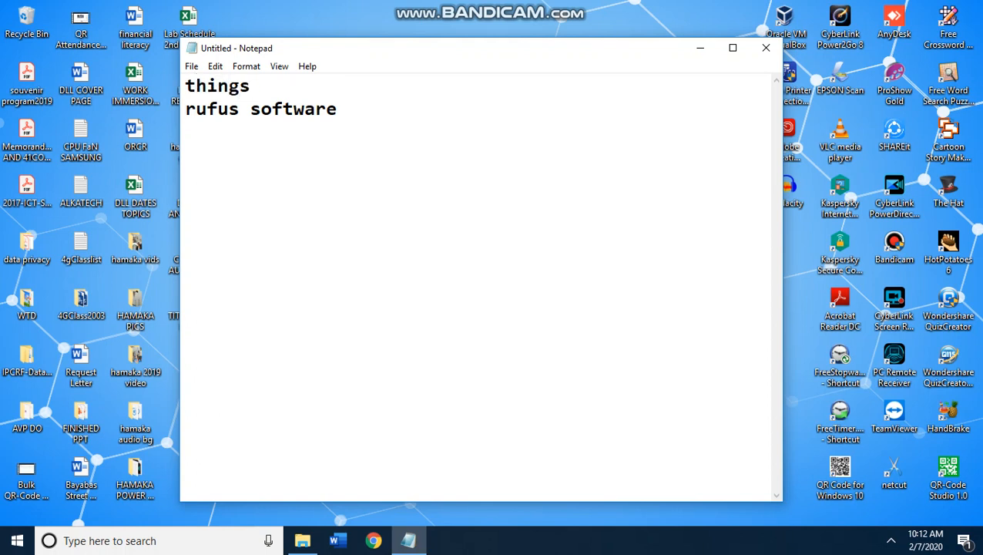
text( you nee)
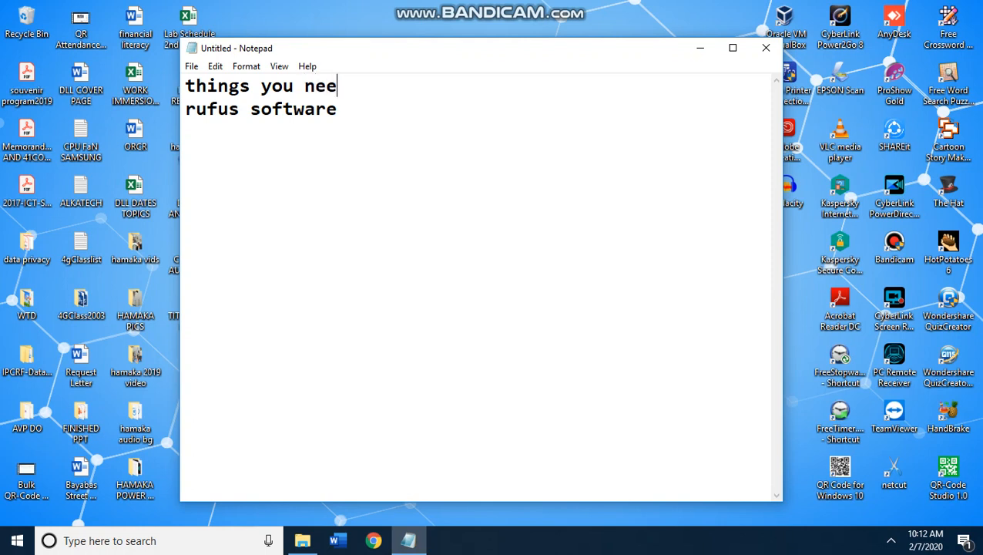
text(d to create )
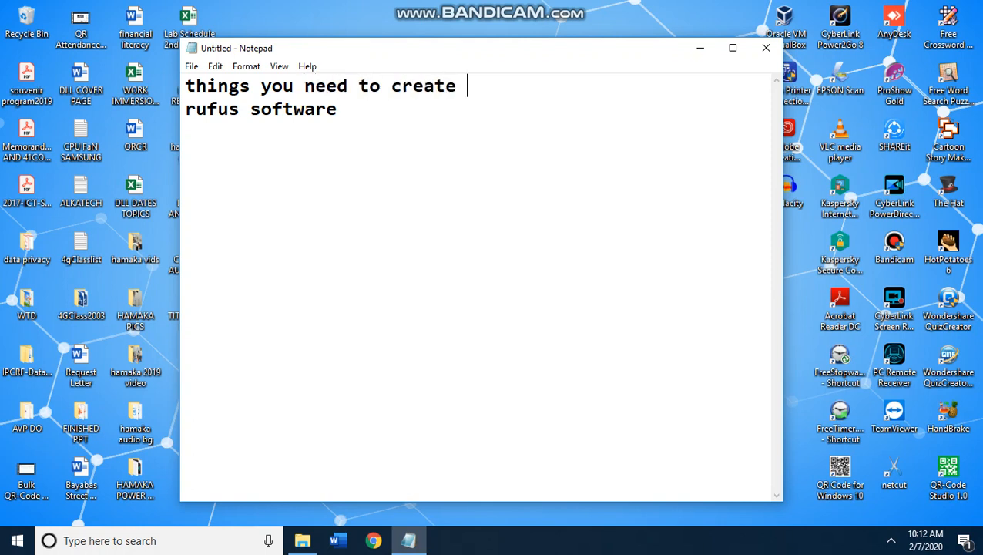
text(bootasb)
key(BackSpace)
key(BackSpace)
text(ble disk)
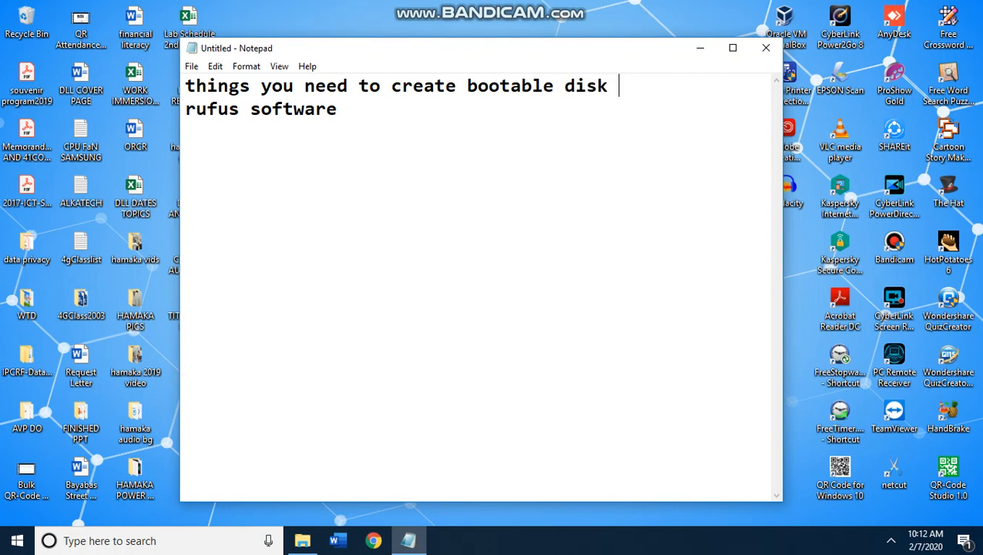
Below the heading, leave a blank line and write "bootable will be used in installing an OS"
key(Return)
key(Return)
text(bootable is)
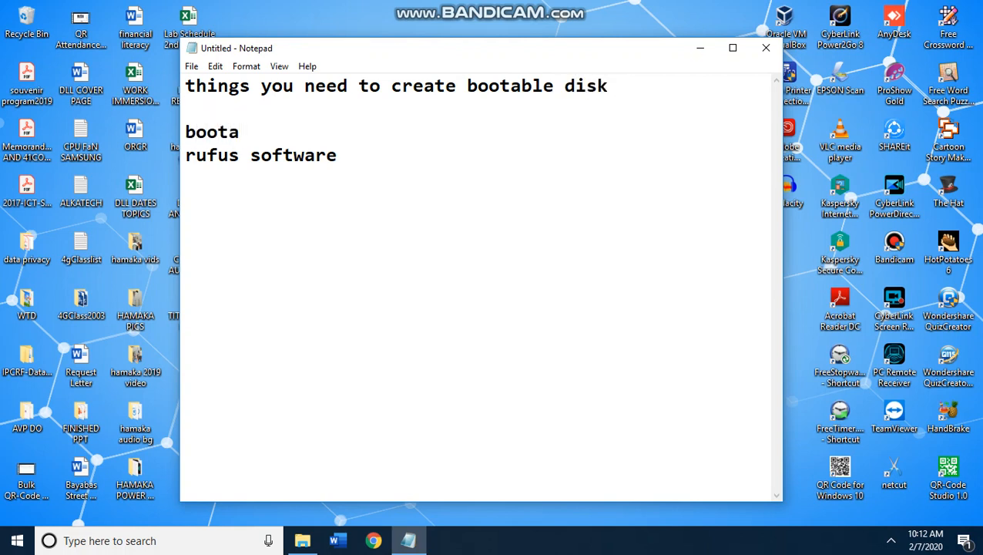
key(BackSpace)
key(BackSpace)
text(will)
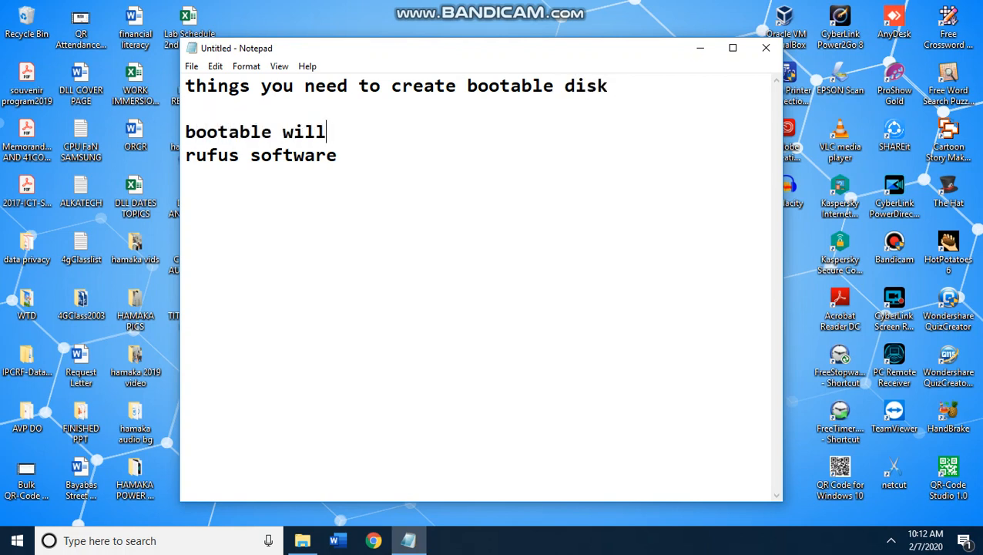
text( be used )
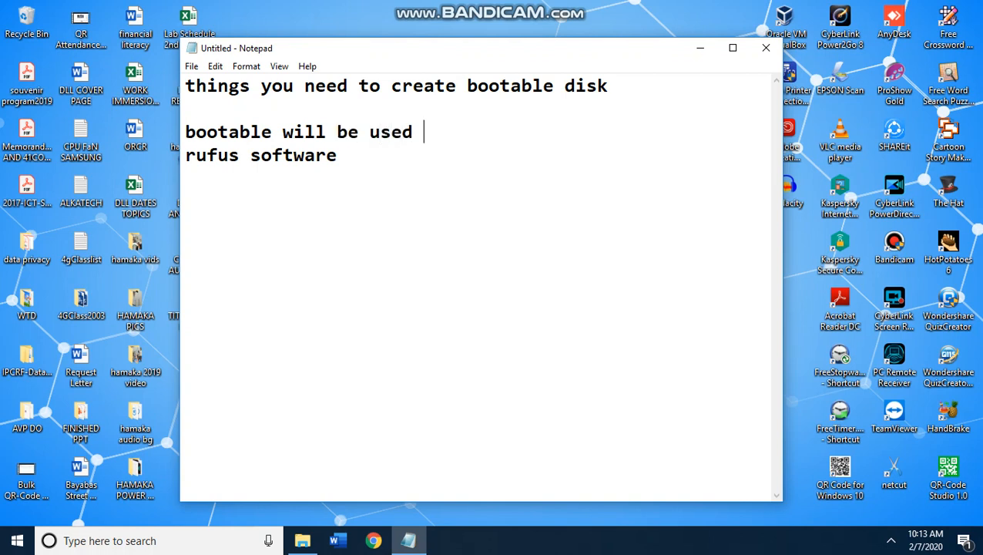
text(in installingn an)
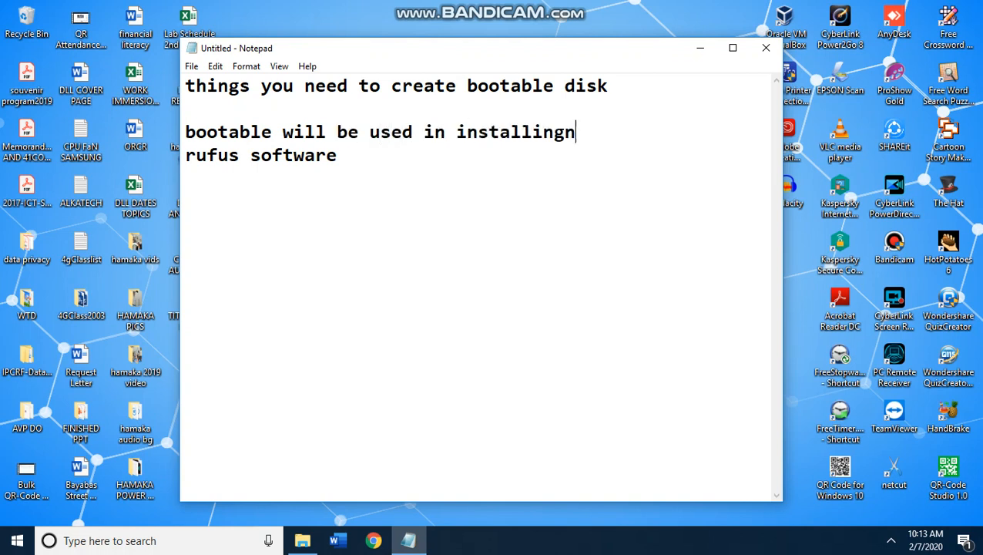
key(BackSpace)
key(BackSpace)
key(BackSpace)
key(BackSpace)
text(an OS )
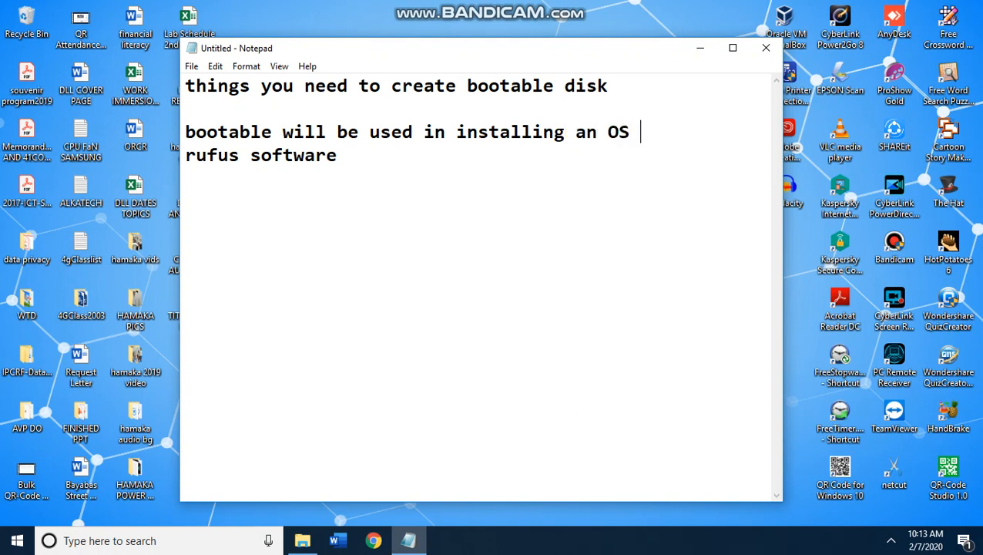
Complete the sentence about installing an OS with "that does not have an Internal/external ODD"
text(that does s)
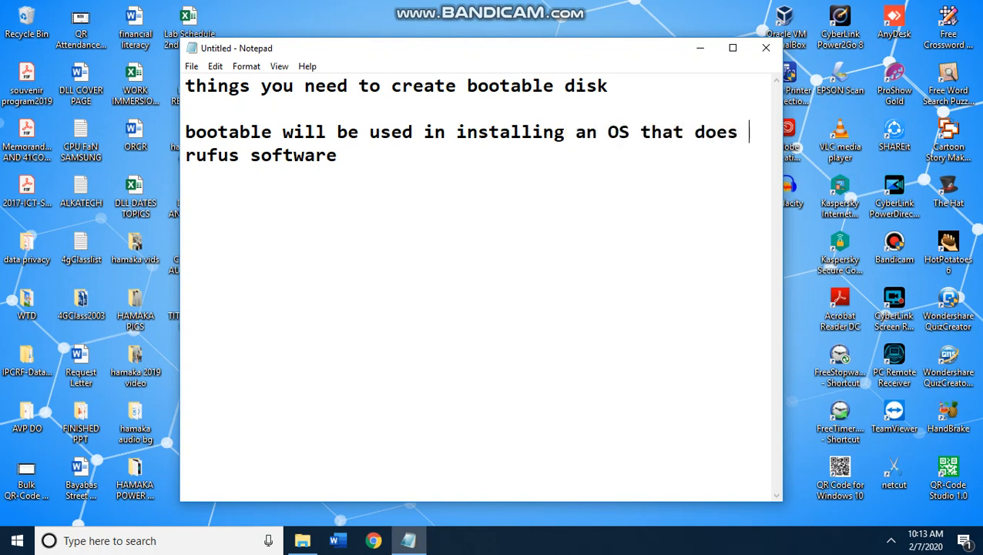
key(BackSpace)
text(hav)
key(BackSpace)
key(BackSpace)
key(BackSpace)
text(not have )
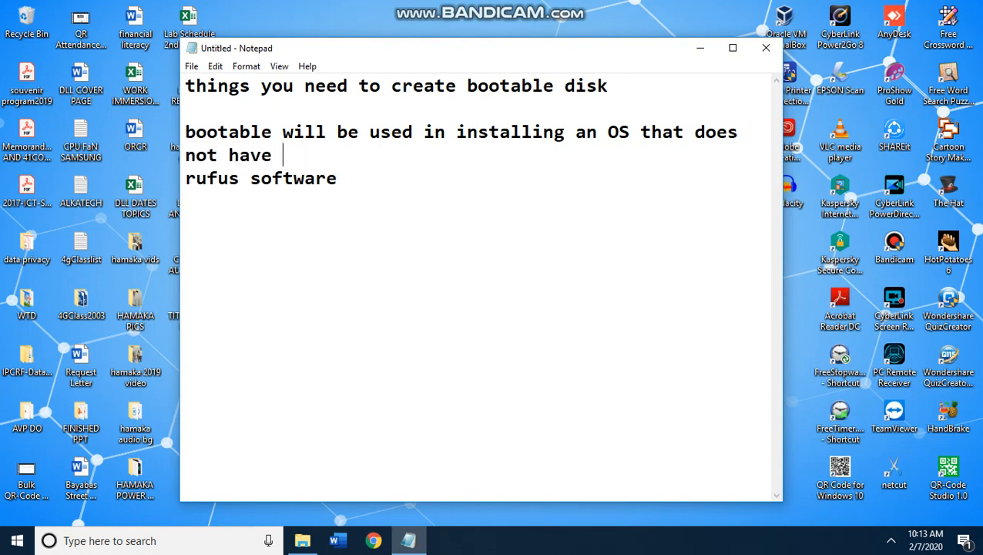
text(an Internetl)
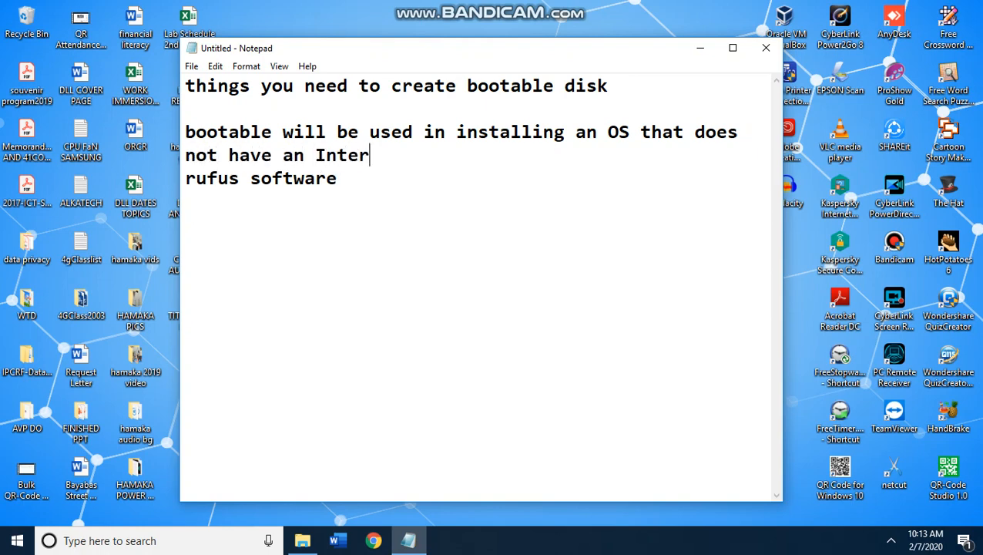
key(BackSpace)
key(BackSpace)
key(BackSpace)
text(al/external ODD)
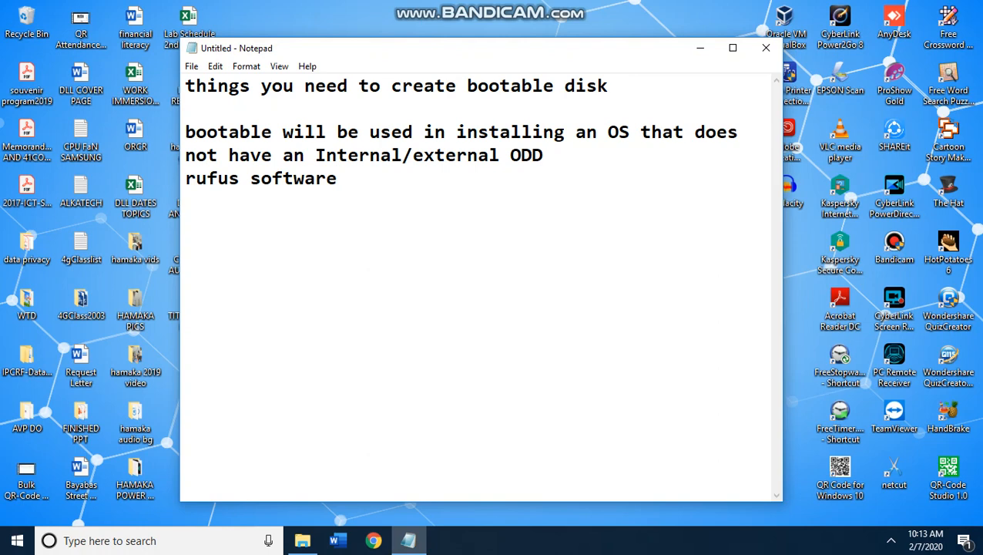
Add the line "USB flash disk" between the sentence and "rufus software", with a blank line before and after it
key(Return)
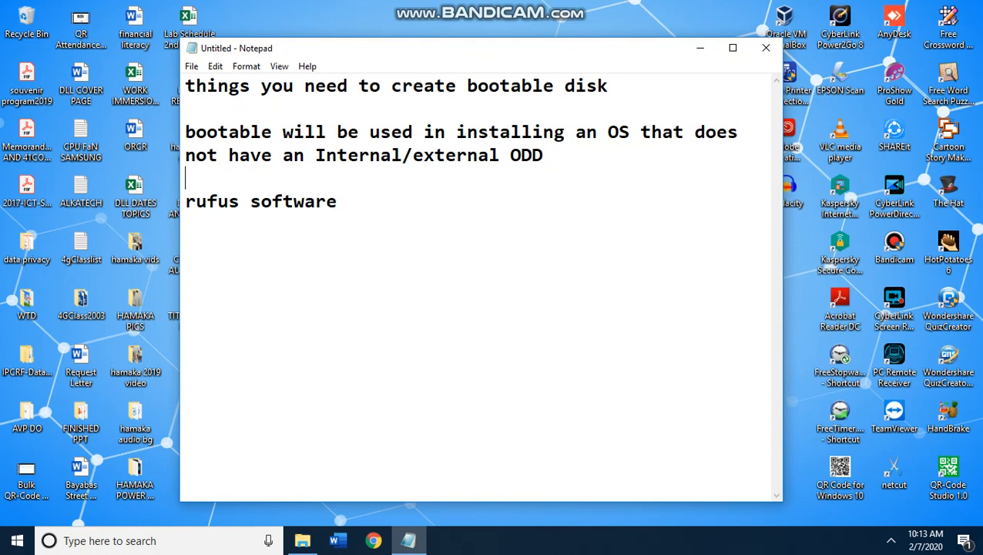
key(Return)
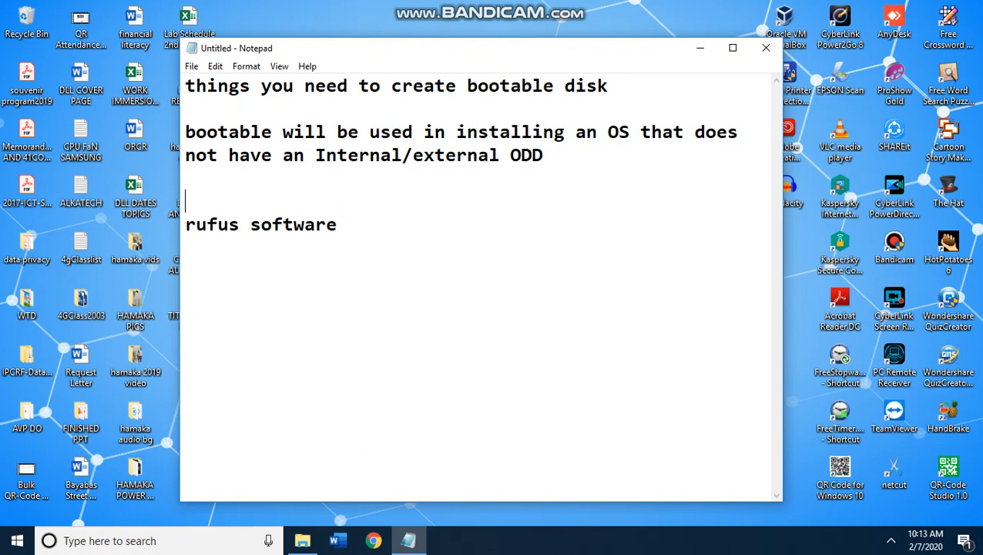
text(USB flash disk)
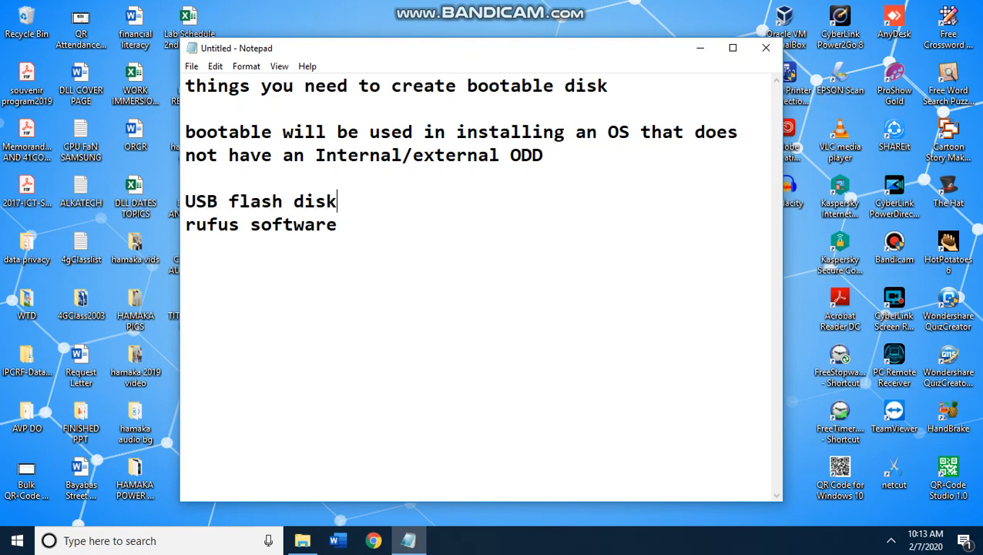
key(Return)
key(Down)
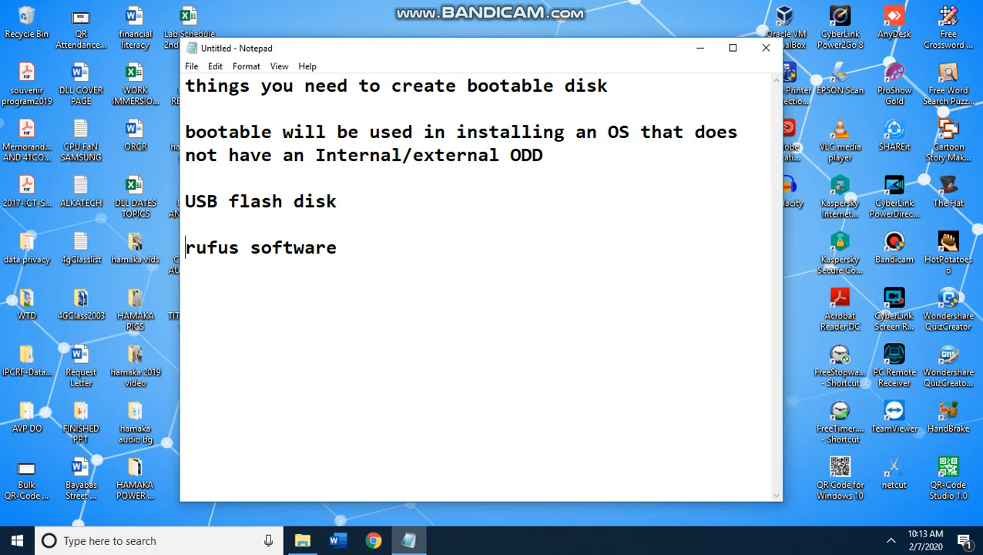
Add the item "USB flash disk - 8gb" on a new line below "rufus software"
key(End)
key(Return)
text(USB flash disk - 8gb)
key(Return)
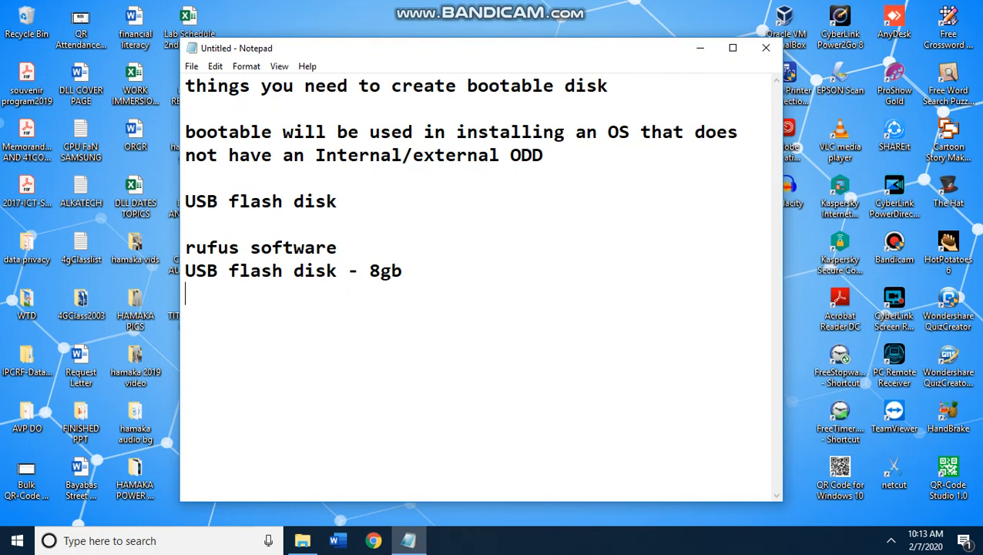
Add the item "ISO file (windows 7/10)" below the 8gb flash disk line, followed by blank lines
text(ISO file ()
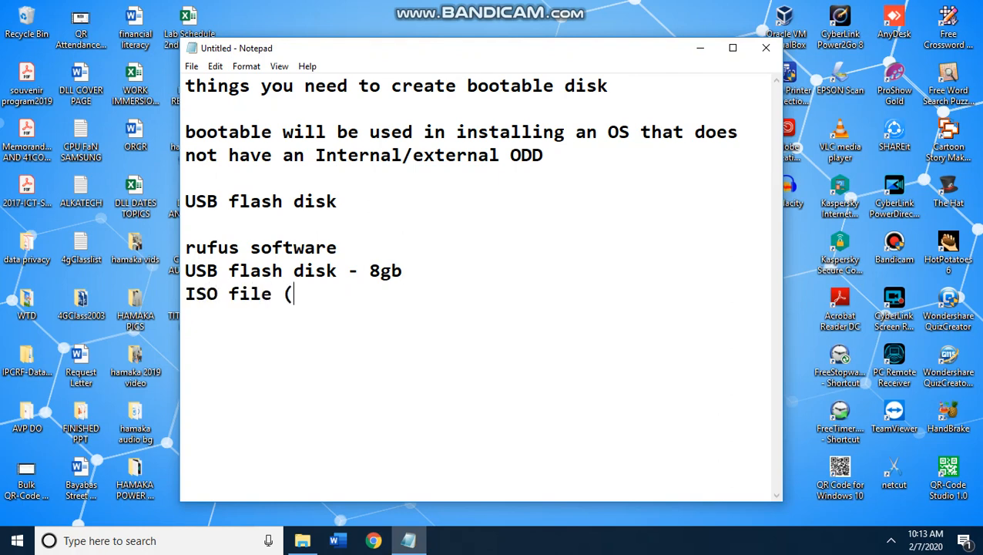
text(windows 1)
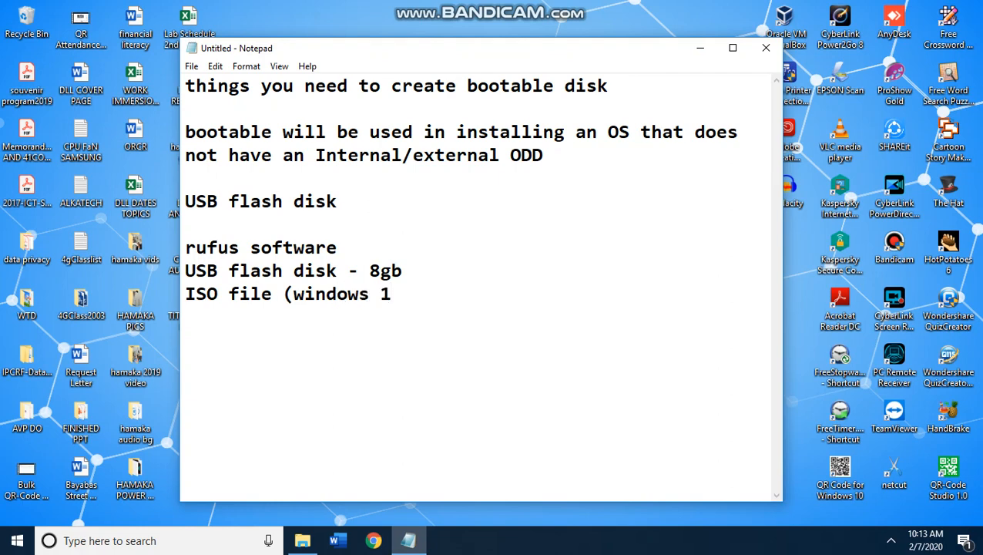
key(BackSpace)
text(7/10))
key(Return)
key(Return)
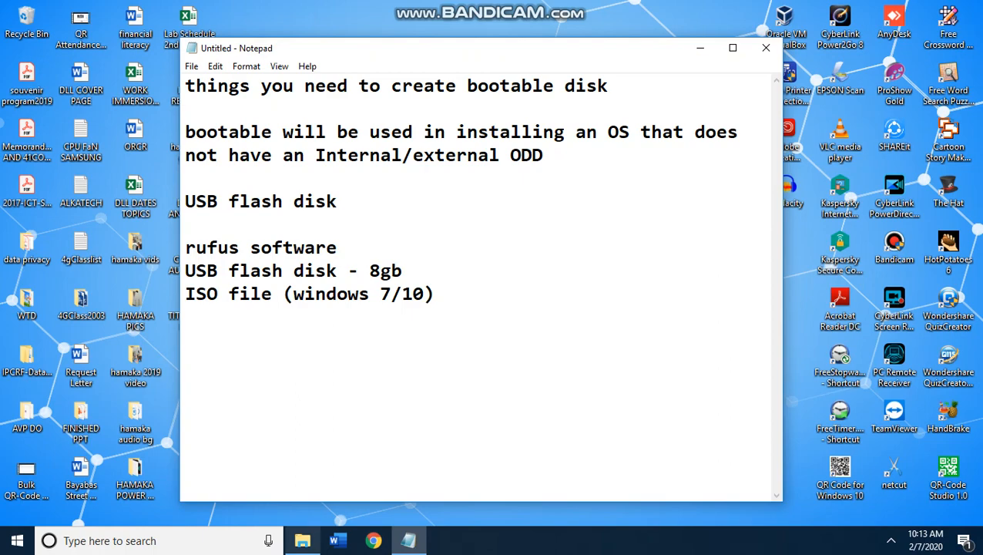
Minimize the note and switch to File Explorer to show the drives under This PC
click(700, 48)
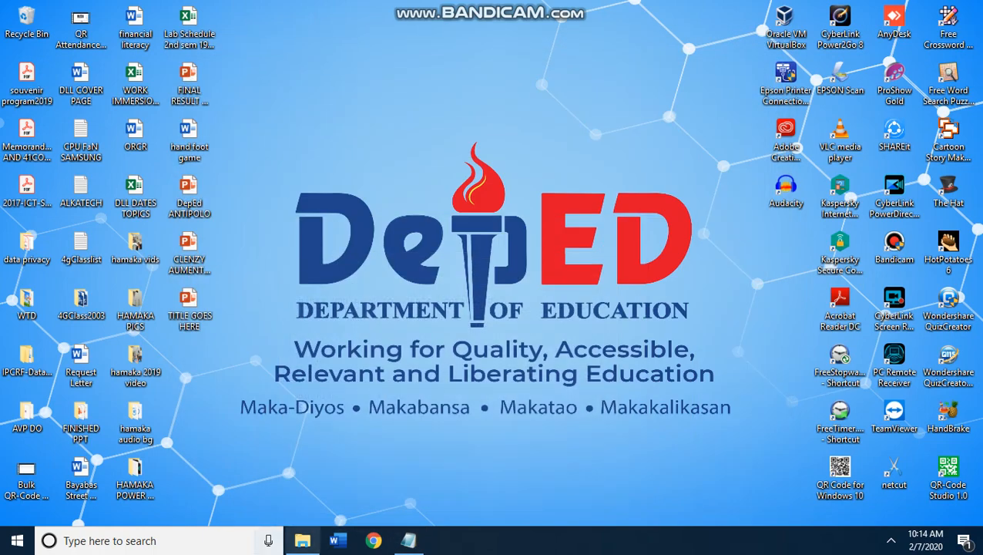
click(303, 541)
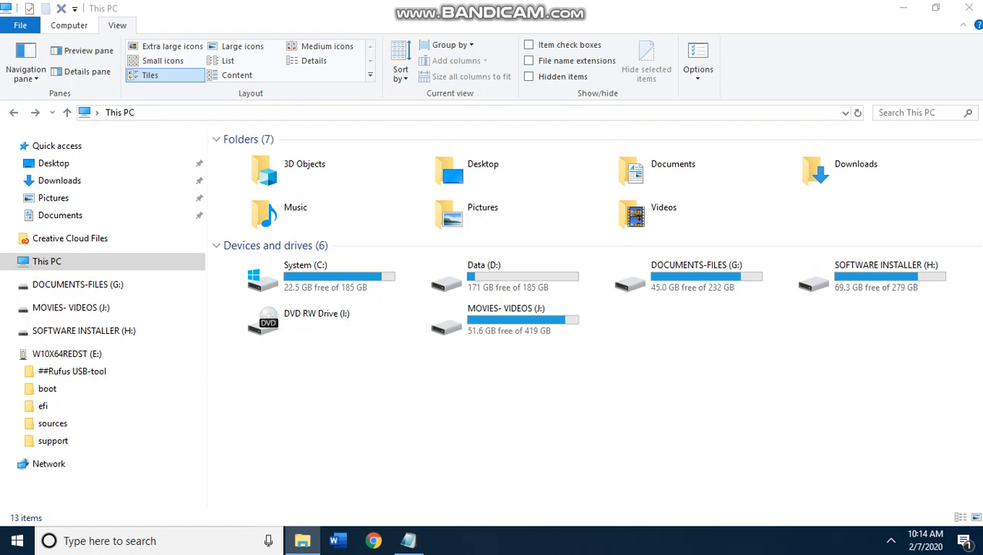
click(970, 8)
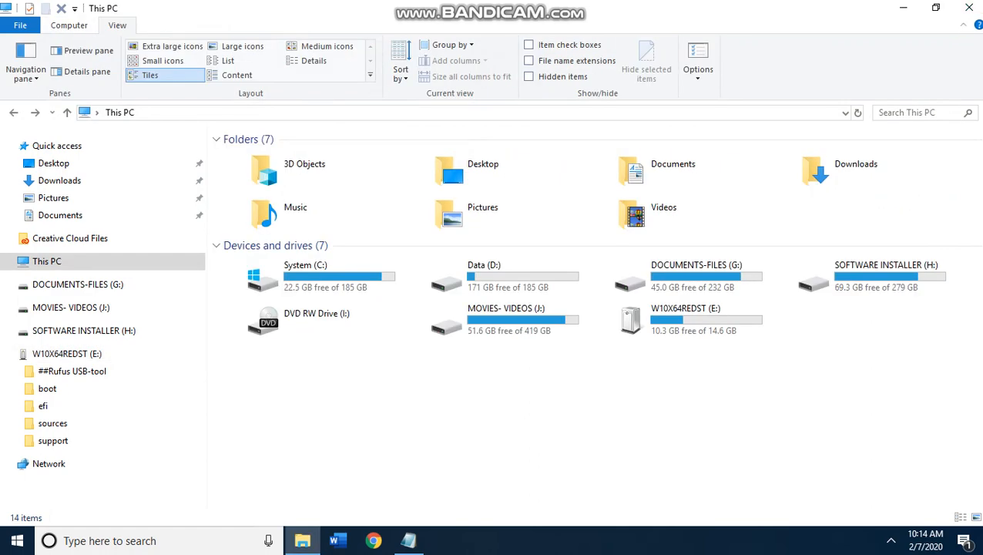
Quick-format the W10X64REDST (E:) drive as FAT32 with 8192-byte allocation units, accepting the data erasure and formatting it despite being in use
click(676, 320)
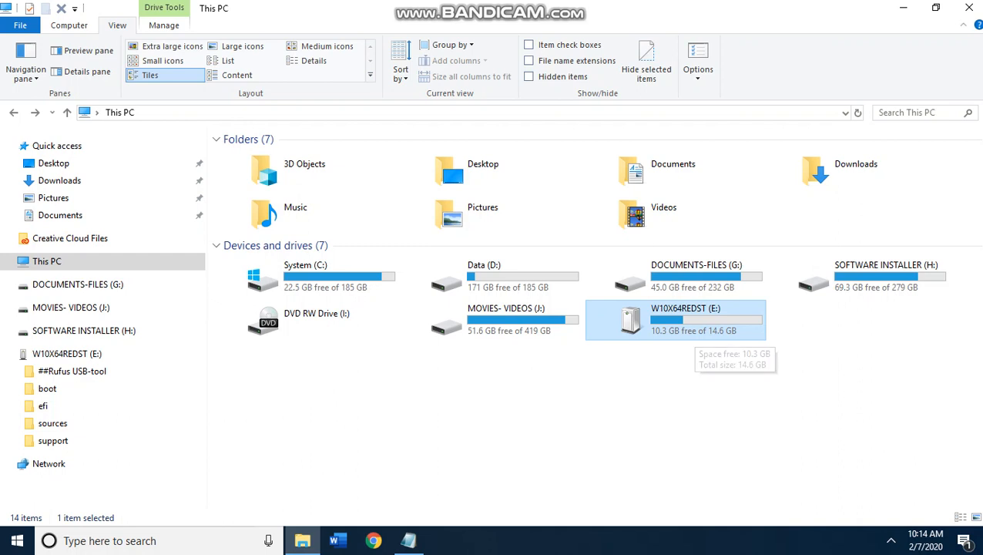
right_click(673, 328)
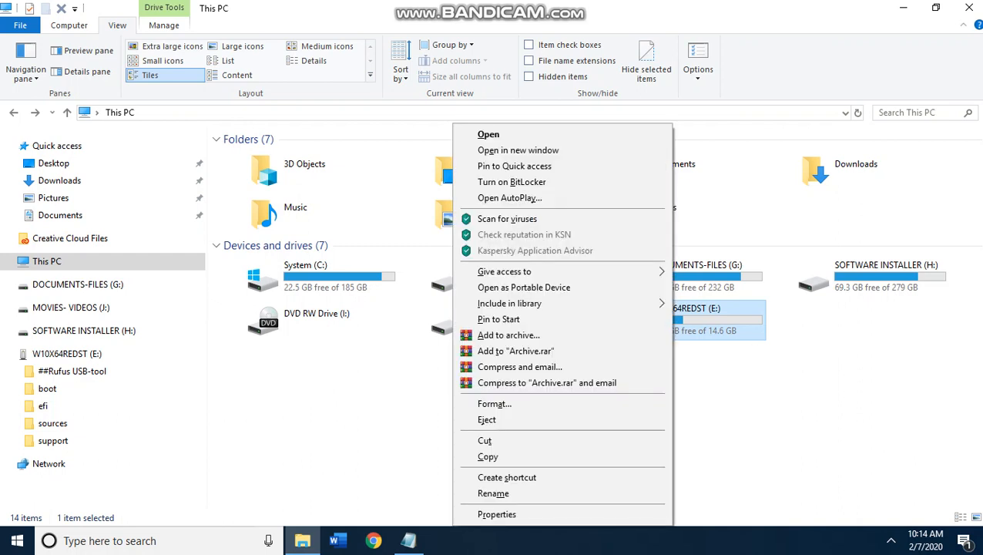
right_click(704, 324)
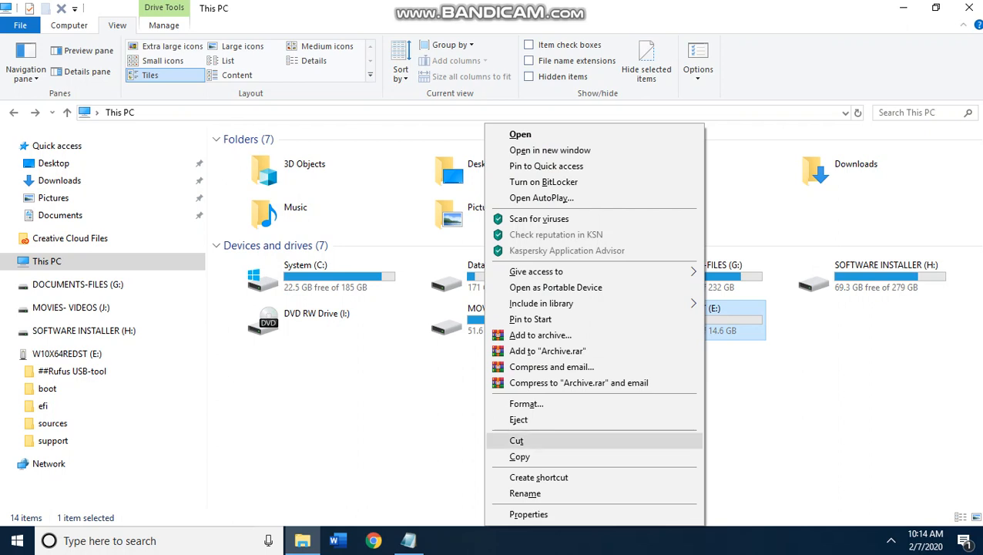
click(526, 404)
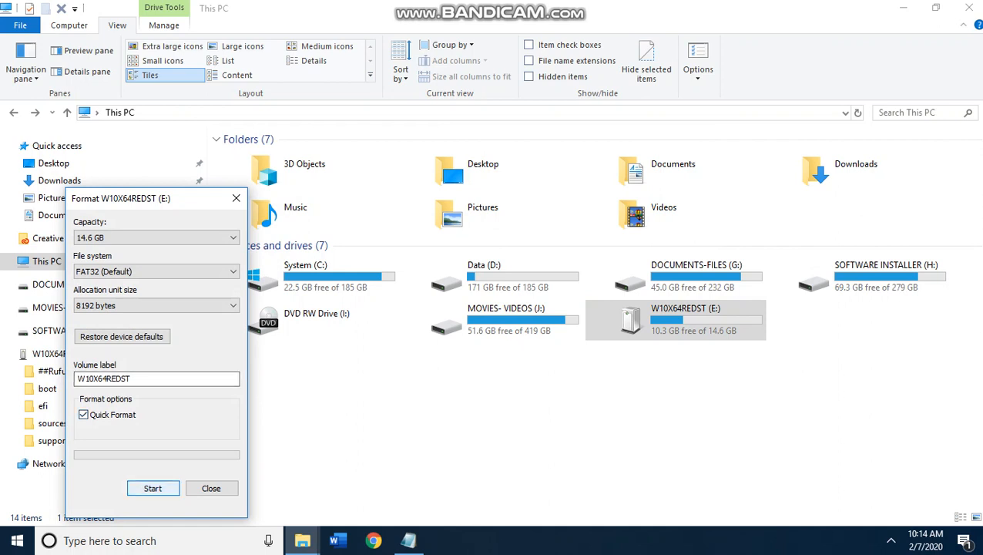
key(Return)
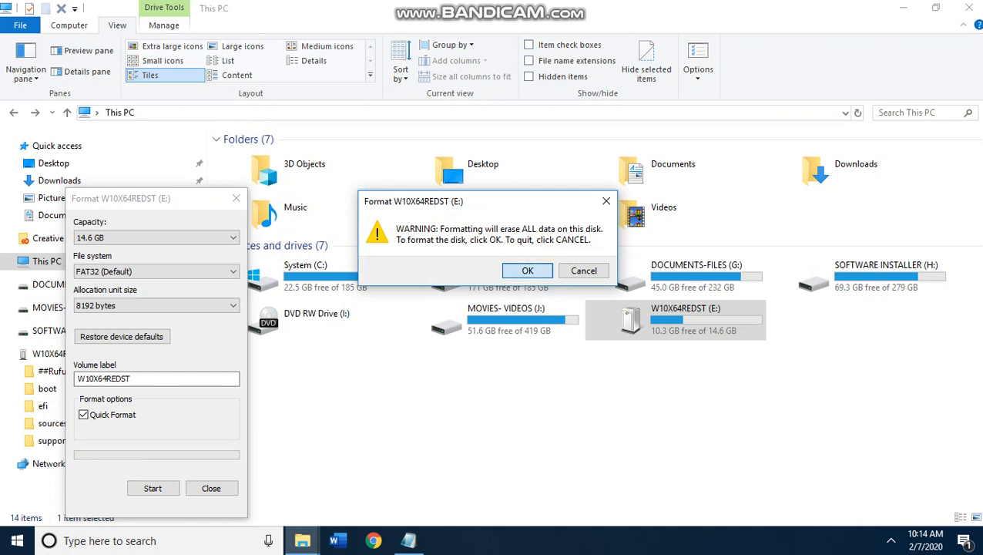
key(Return)
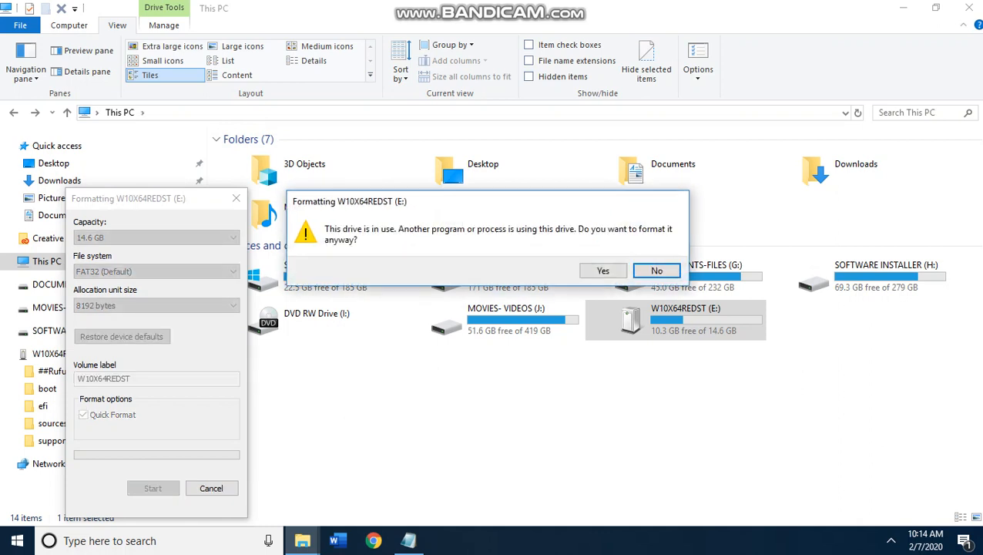
key(Left)
key(Return)
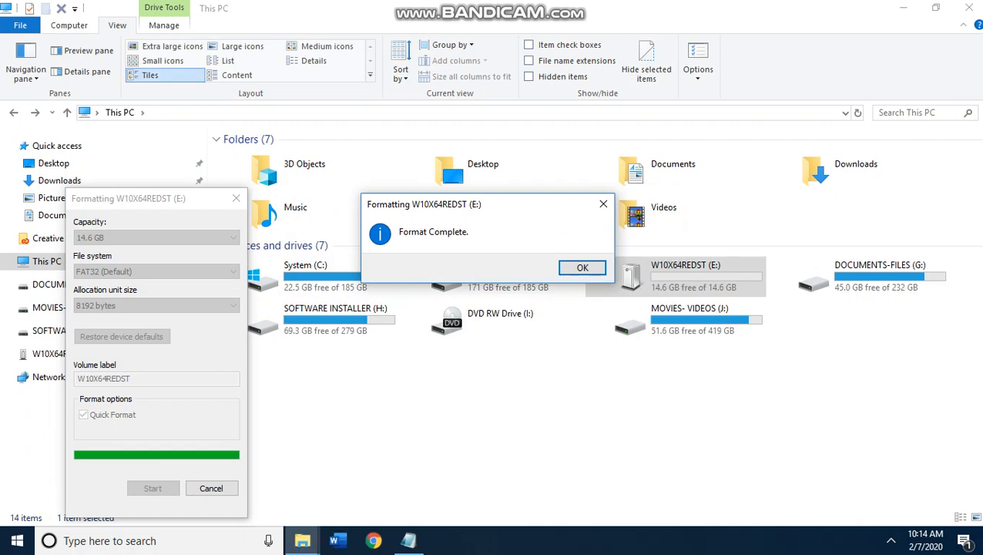
key(Return)
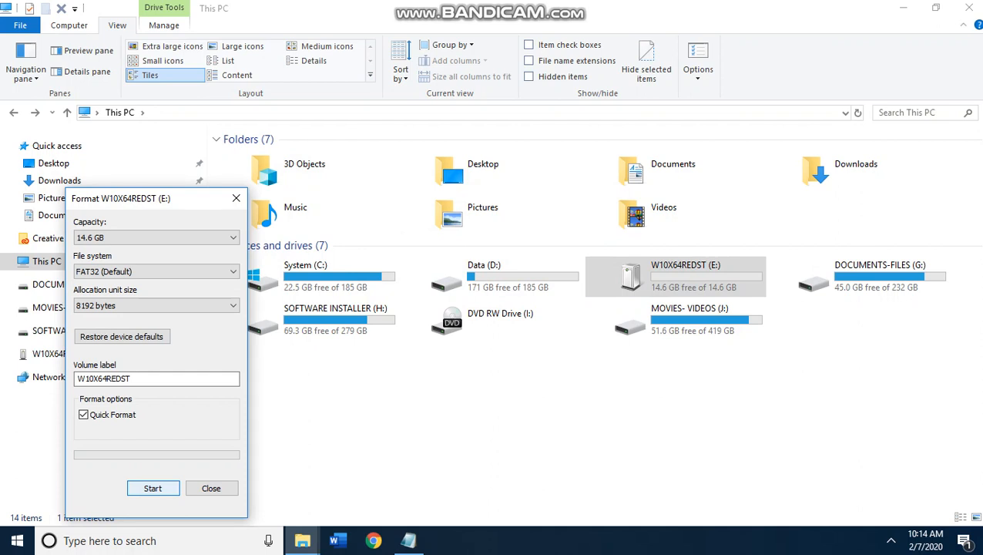
Acknowledge the completed format of the W10X64REDST (E:) drive, close the Format dialog and clear the drive selection
key(Return)
click(527, 269)
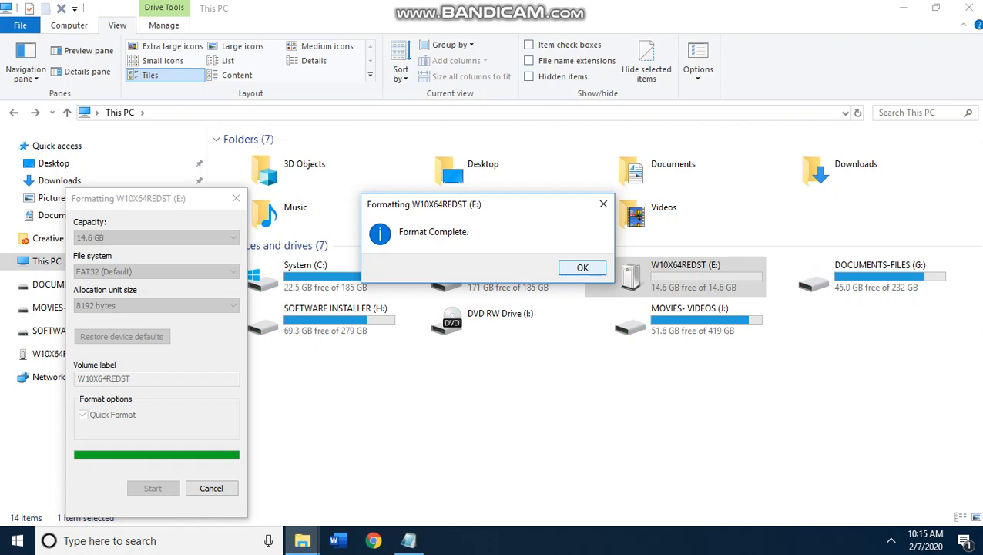
click(577, 268)
click(212, 488)
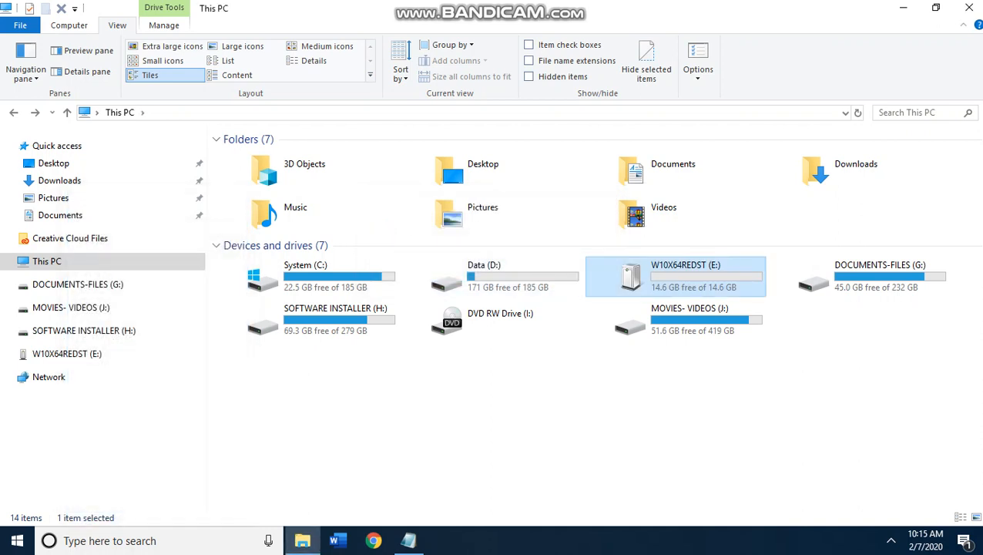
click(462, 431)
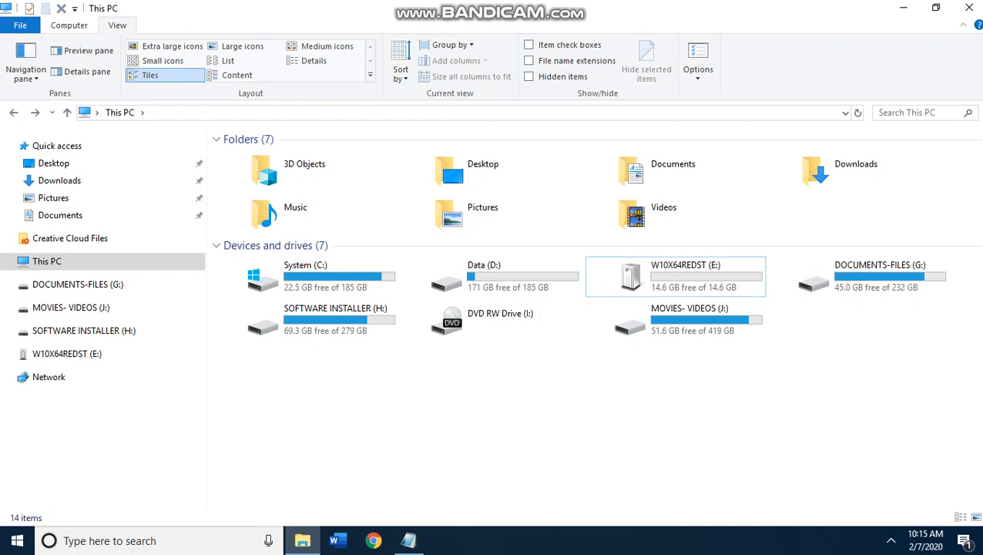
Open the ISO INSTALLER folder on the SOFTWARE INSTALLER (H:) drive and show the Rufus applications in its file list
click(409, 541)
click(408, 540)
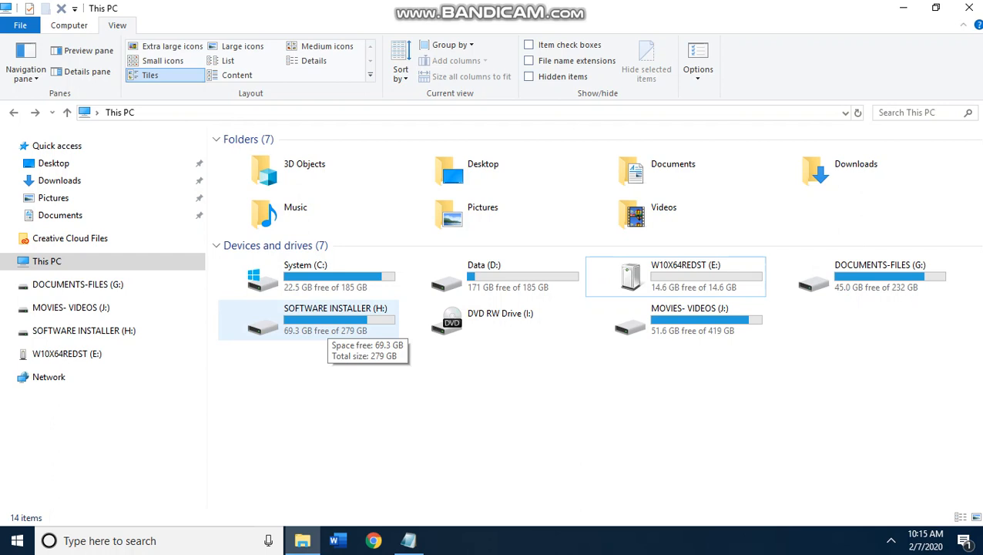
double_click(324, 333)
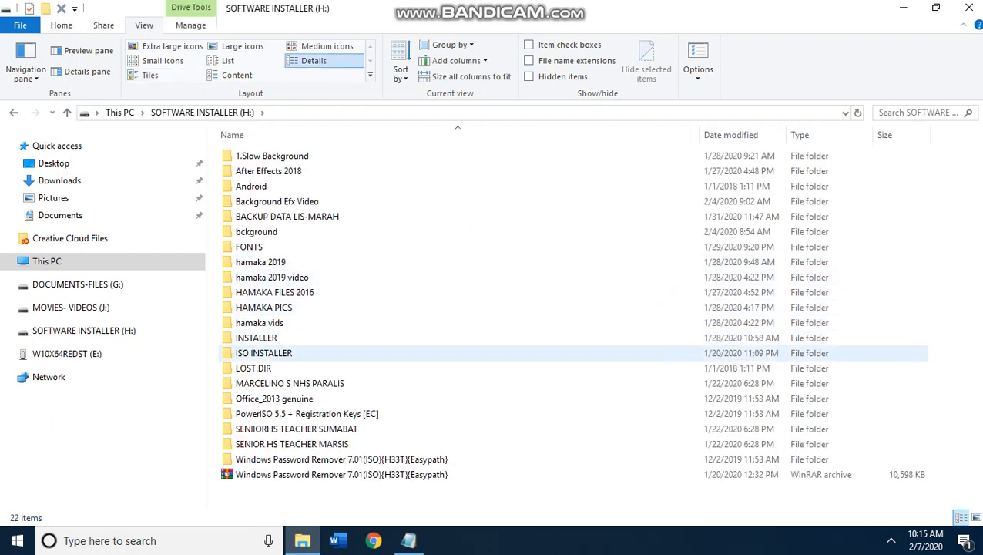
double_click(264, 353)
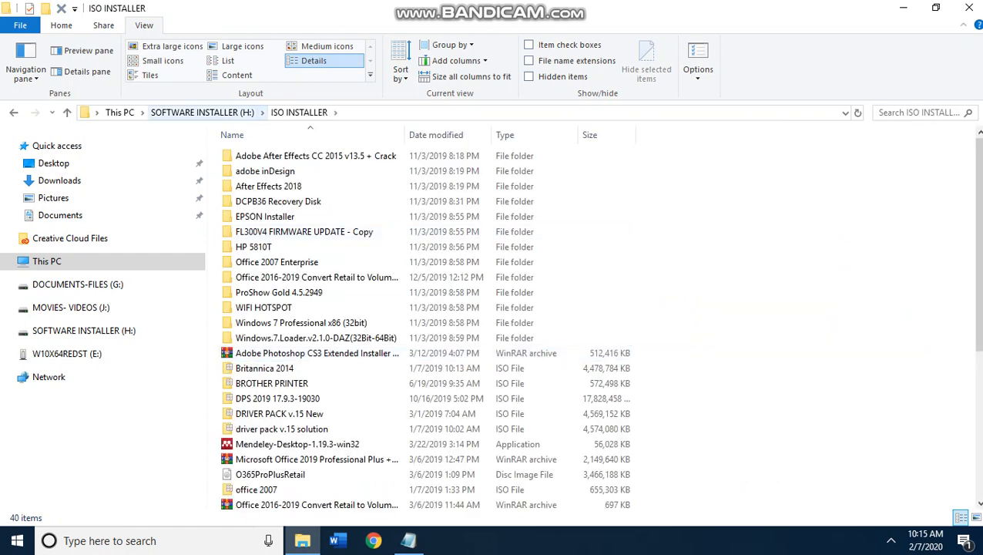
drag(976, 239, 976, 389)
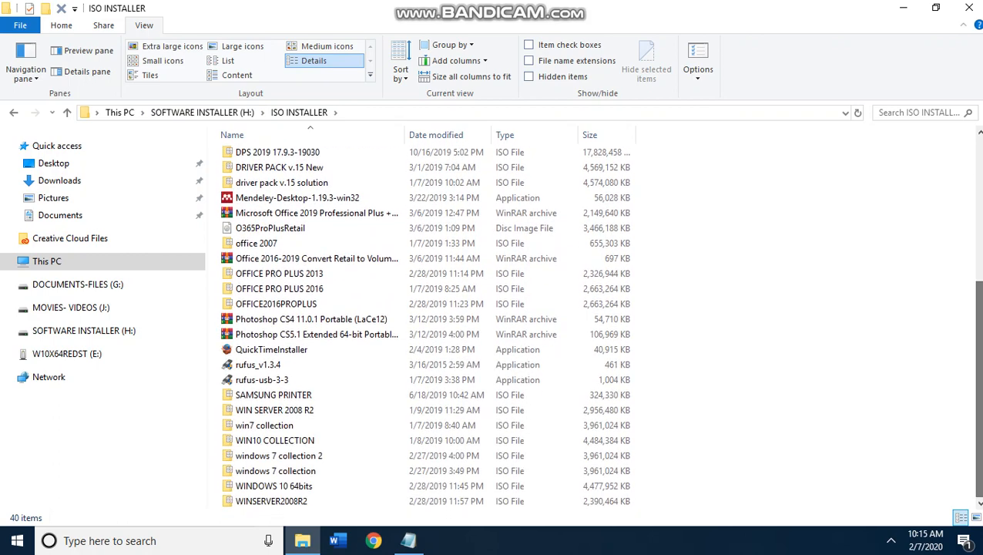
Launch rufus-usb-3-3 from the ISO INSTALLER folder and place its window beside the file names
click(262, 380)
click(258, 364)
click(262, 380)
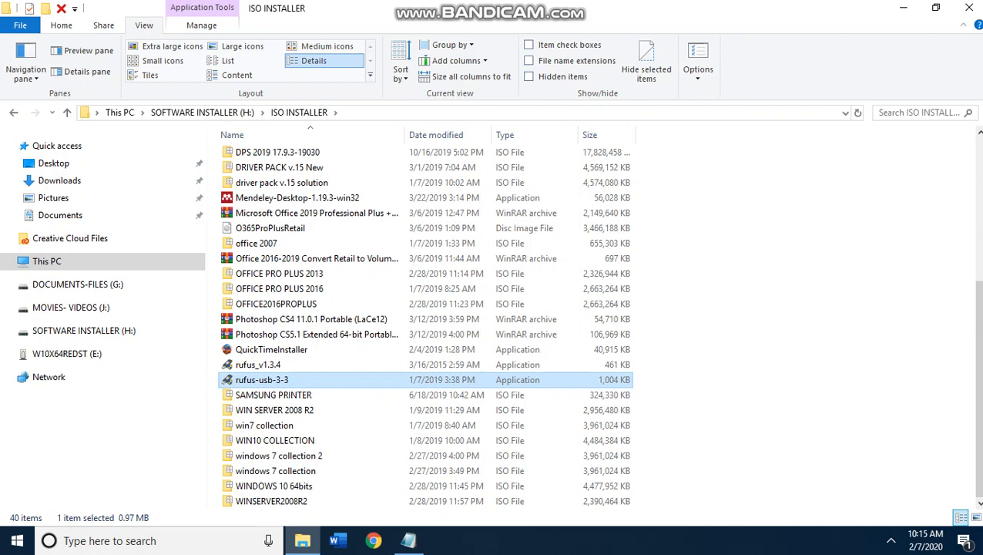
double_click(262, 379)
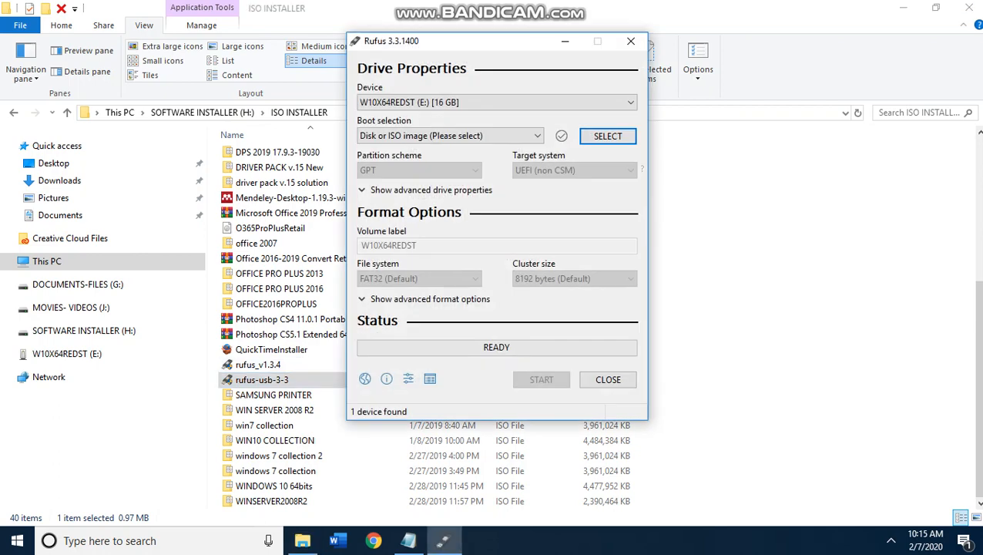
drag(485, 41, 496, 81)
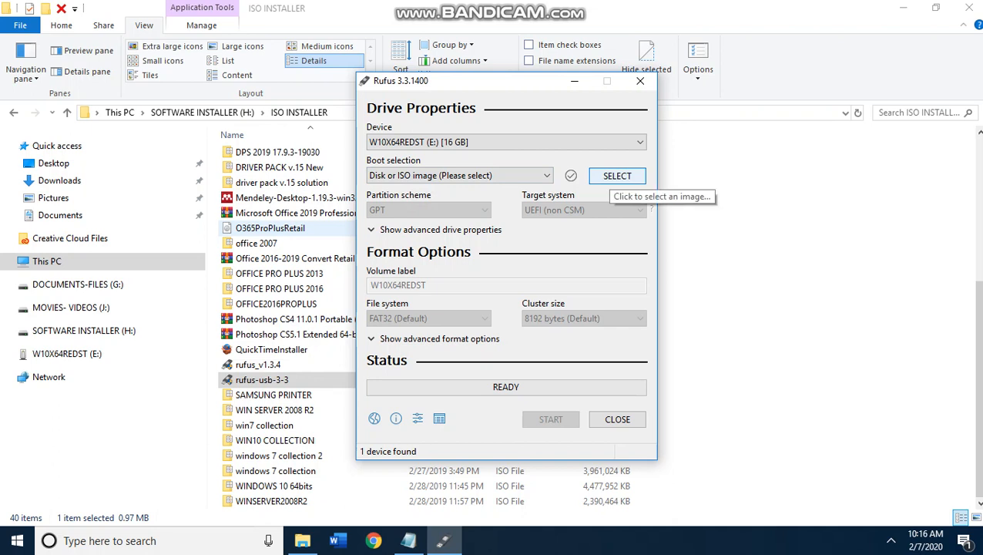
drag(481, 81, 595, 91)
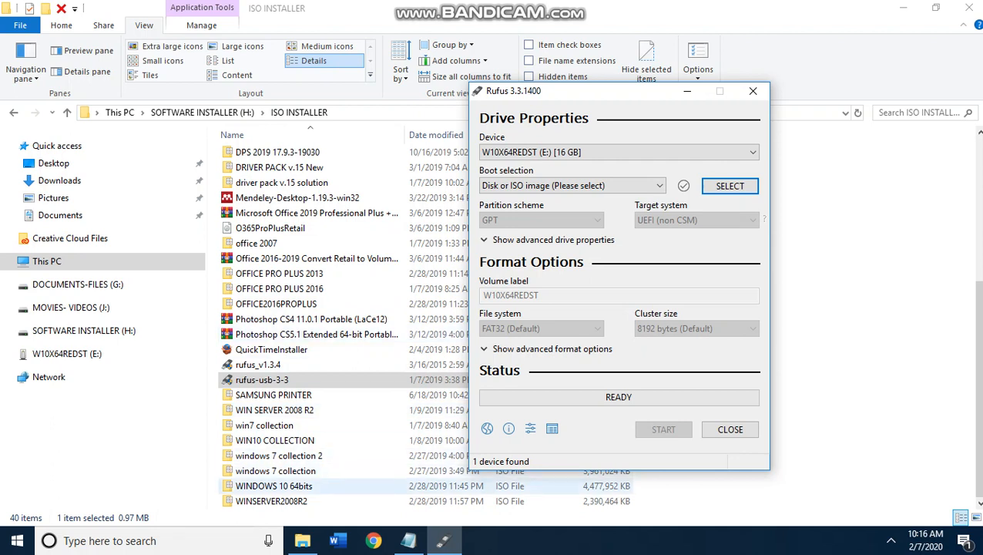
drag(617, 91, 121, 39)
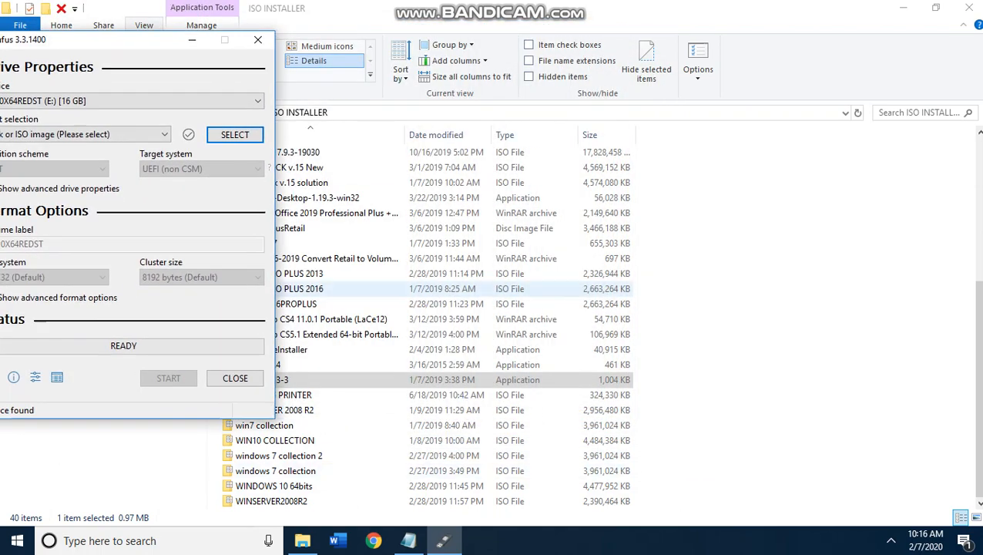
drag(121, 39, 549, 41)
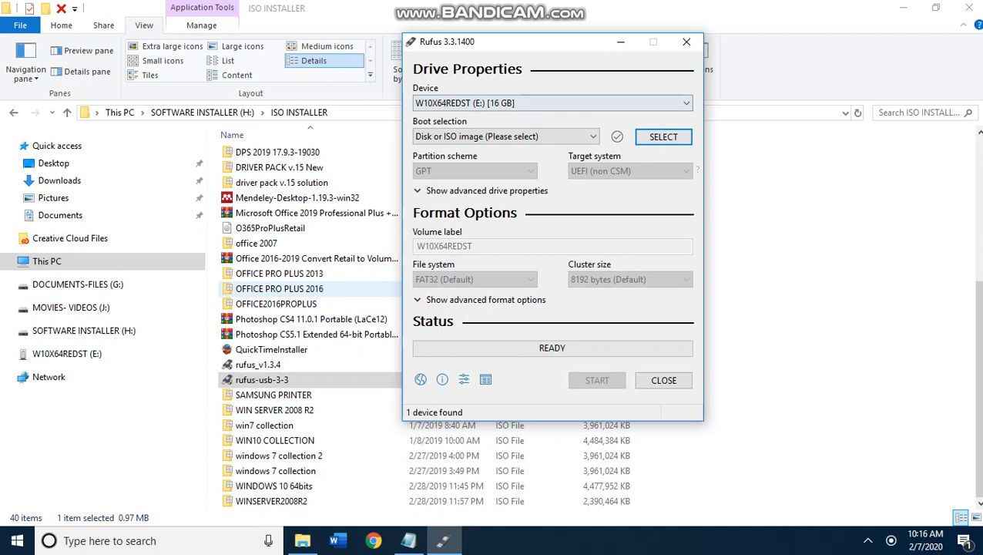
Load the "windows 7 collection" ISO from the ISO INSTALLER folder as the boot image
click(664, 138)
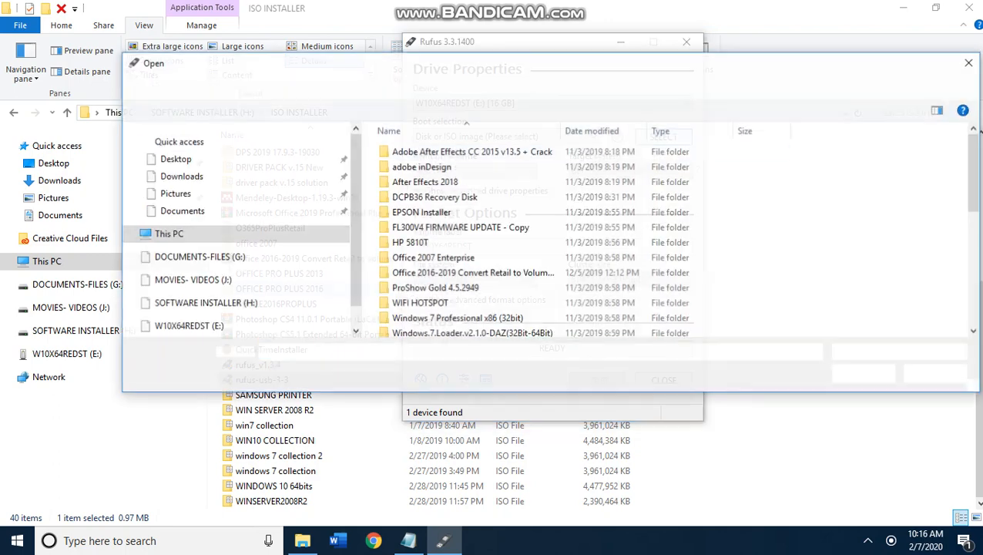
scroll(894, 193, down, 6)
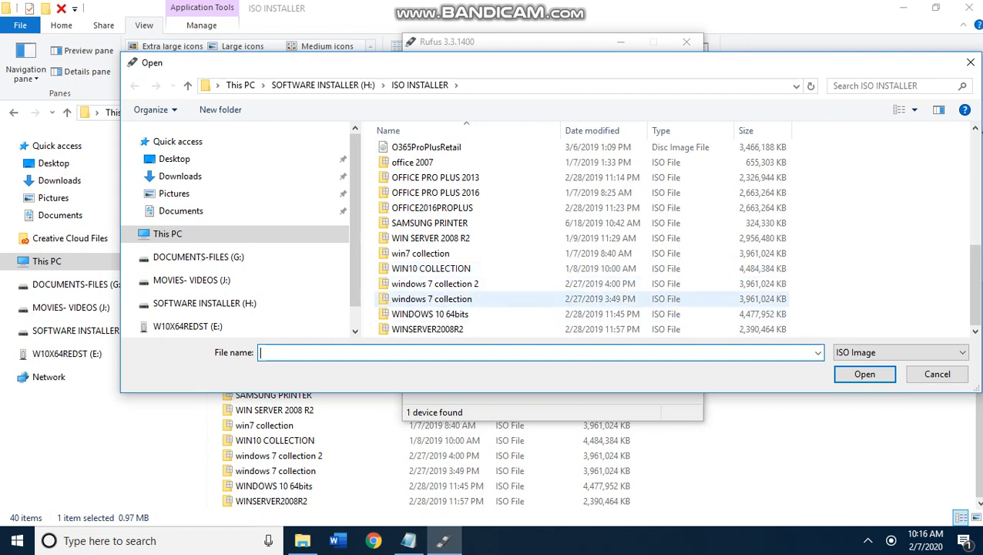
click(432, 299)
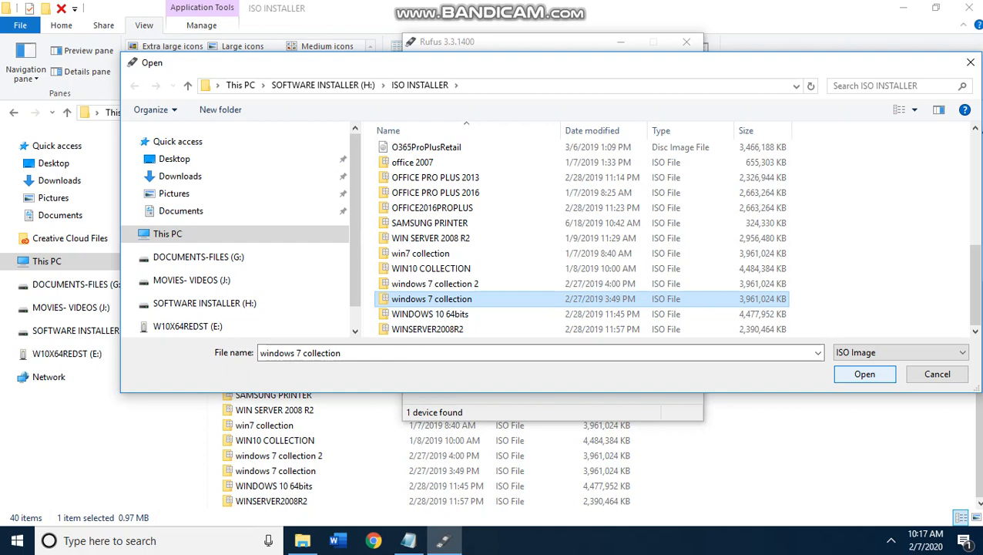
click(865, 374)
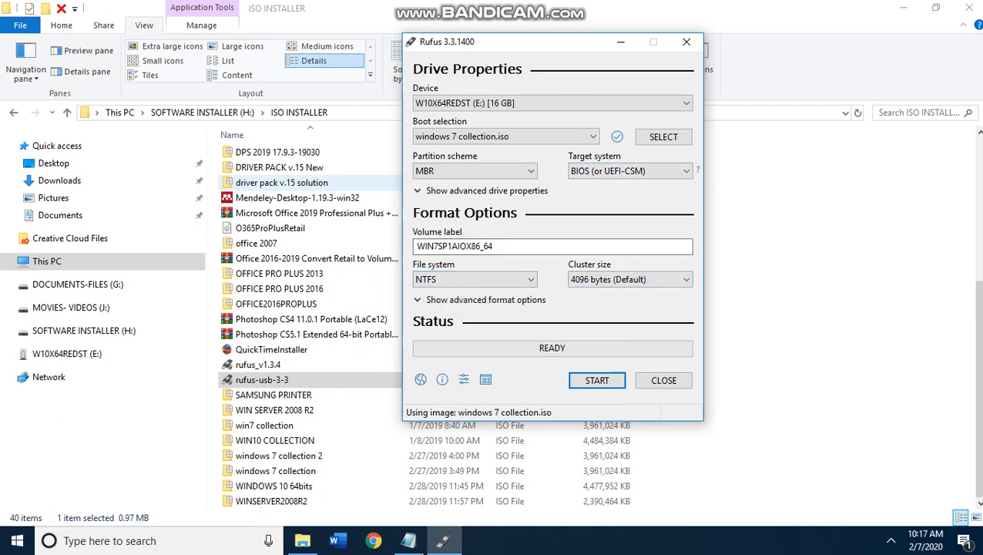
Review the choices for partition scheme, target system, file system and cluster size, plus the advanced format options
click(474, 170)
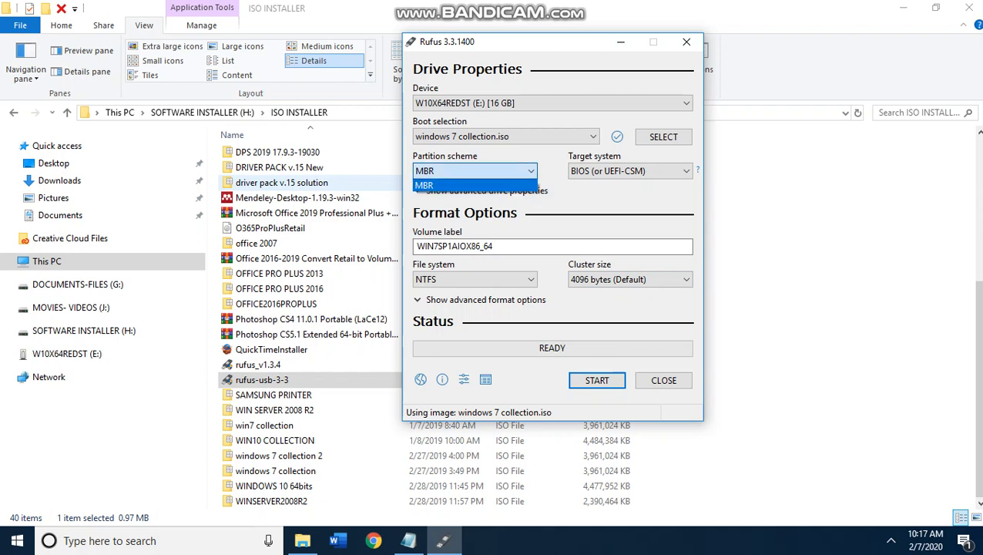
click(474, 172)
click(631, 171)
click(630, 171)
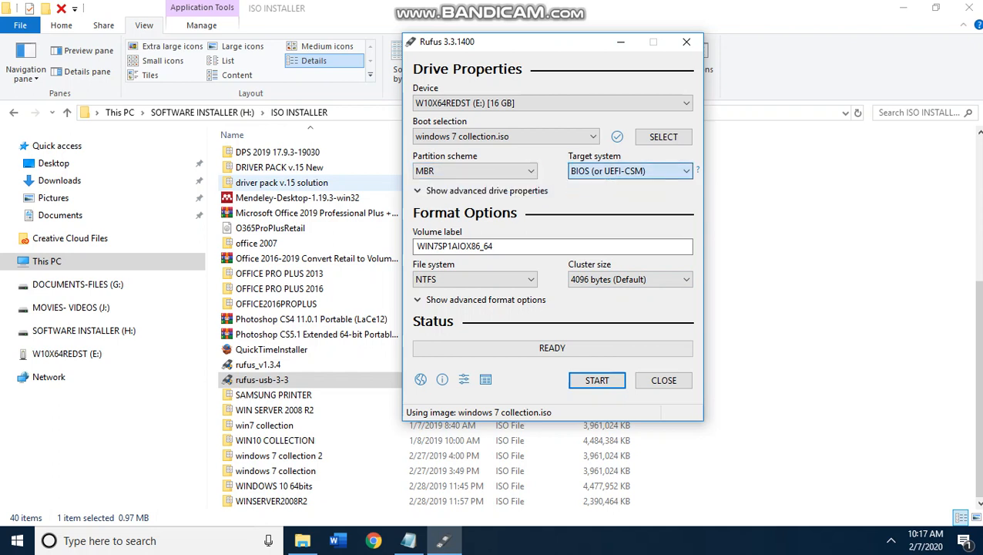
click(474, 279)
click(474, 279)
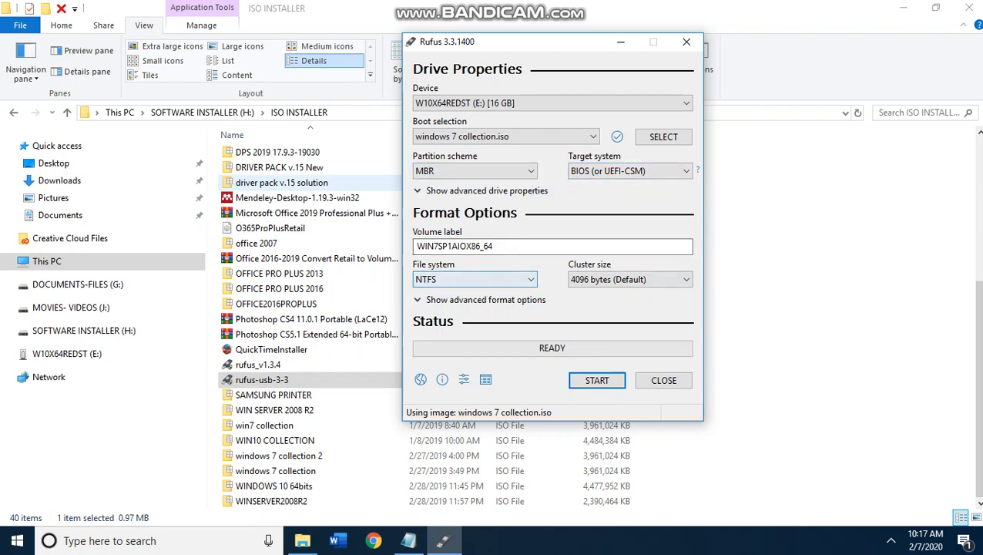
click(630, 279)
click(630, 279)
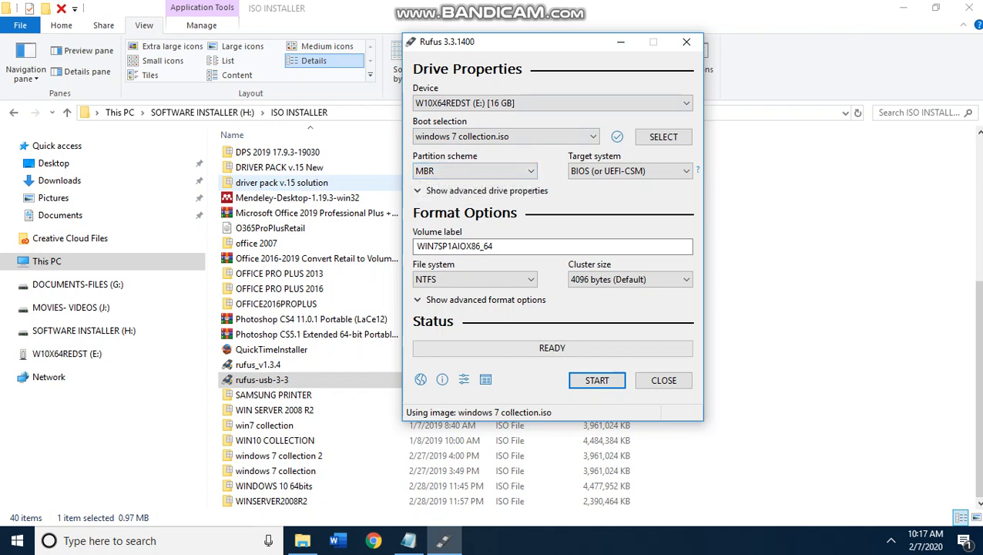
click(630, 170)
click(630, 171)
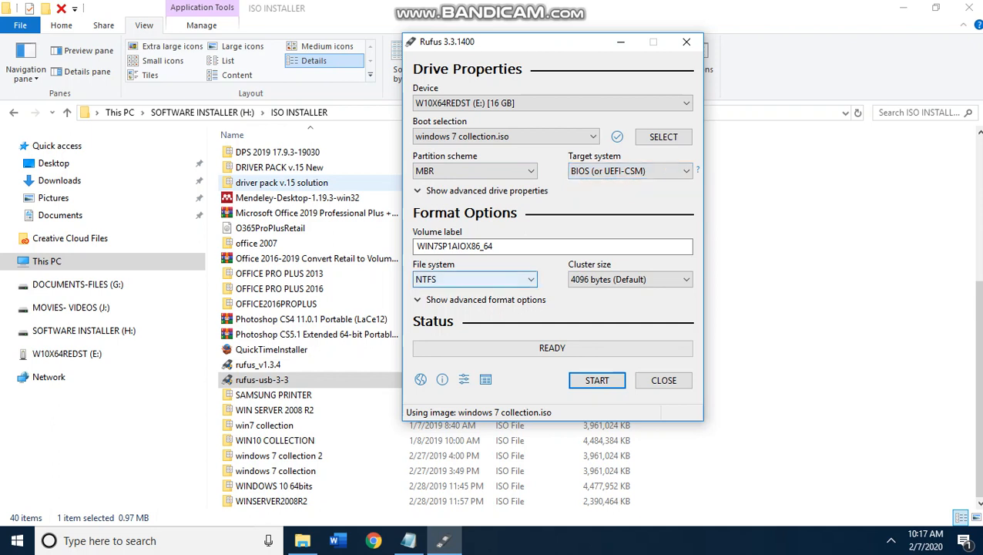
click(632, 280)
click(632, 280)
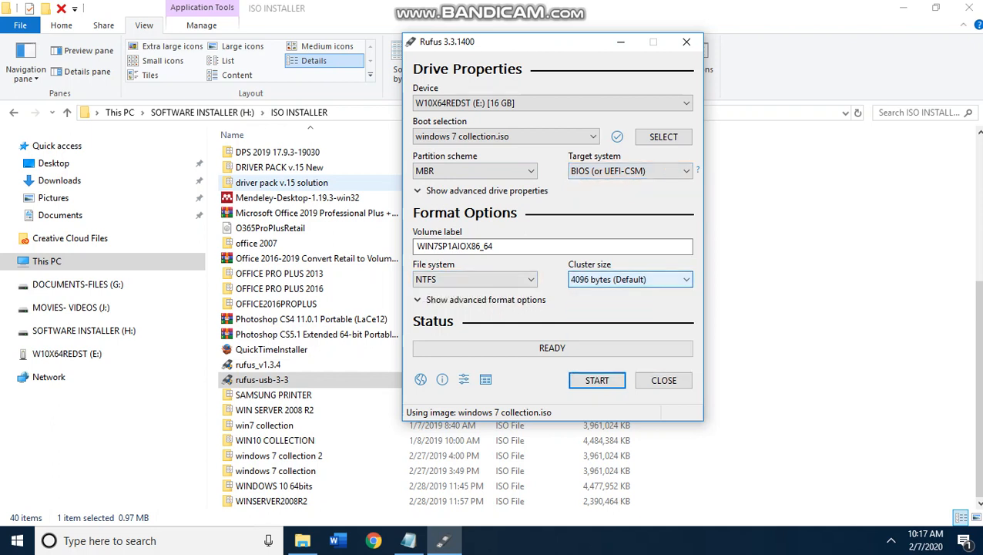
click(485, 300)
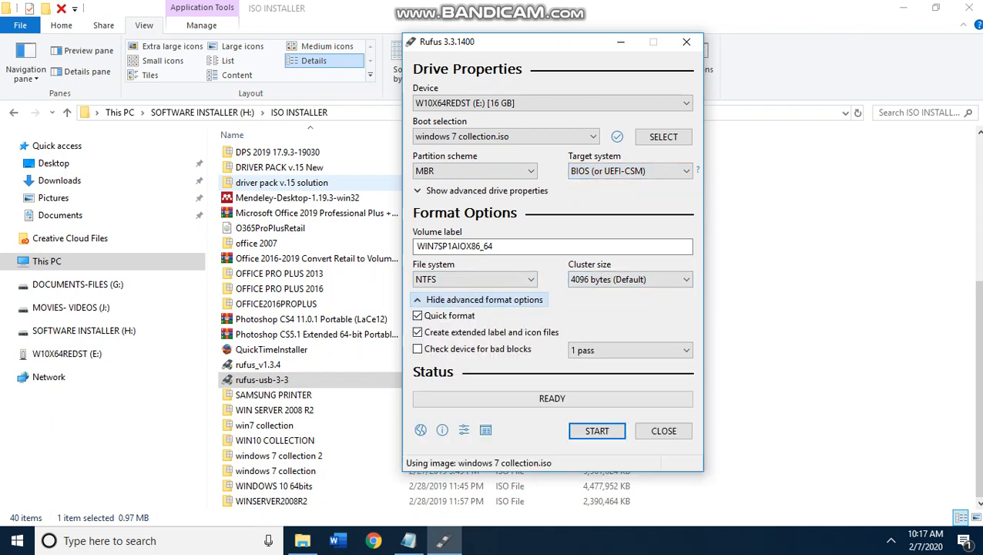
click(486, 300)
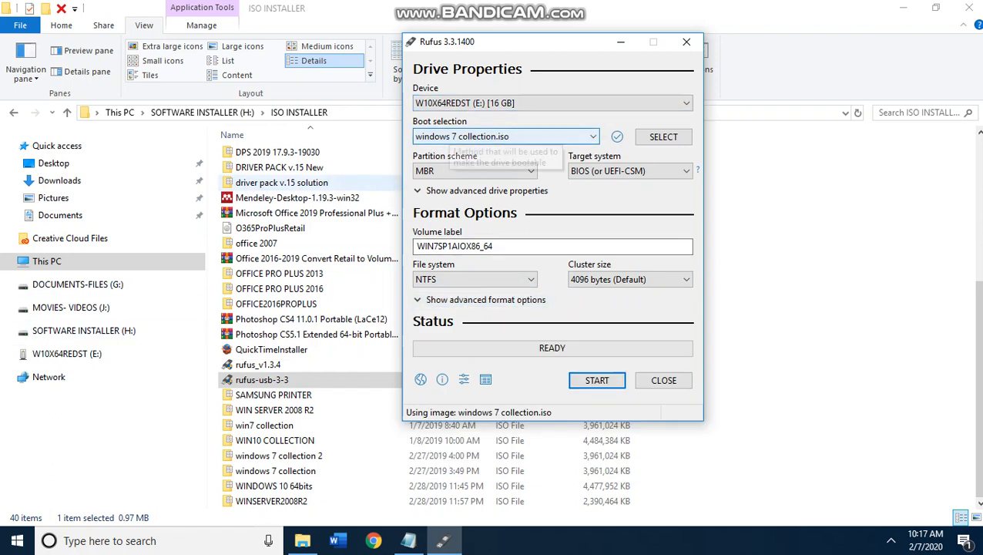
Start writing windows 7 collection.iso to the W10X64REDST (E:) drive, accepting the destruction of all its data
click(598, 380)
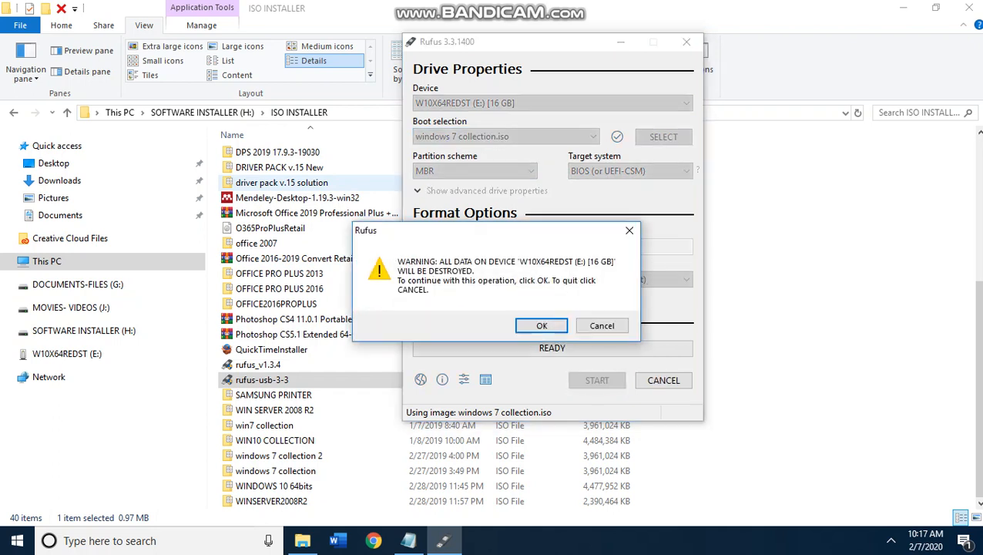
drag(501, 231, 443, 206)
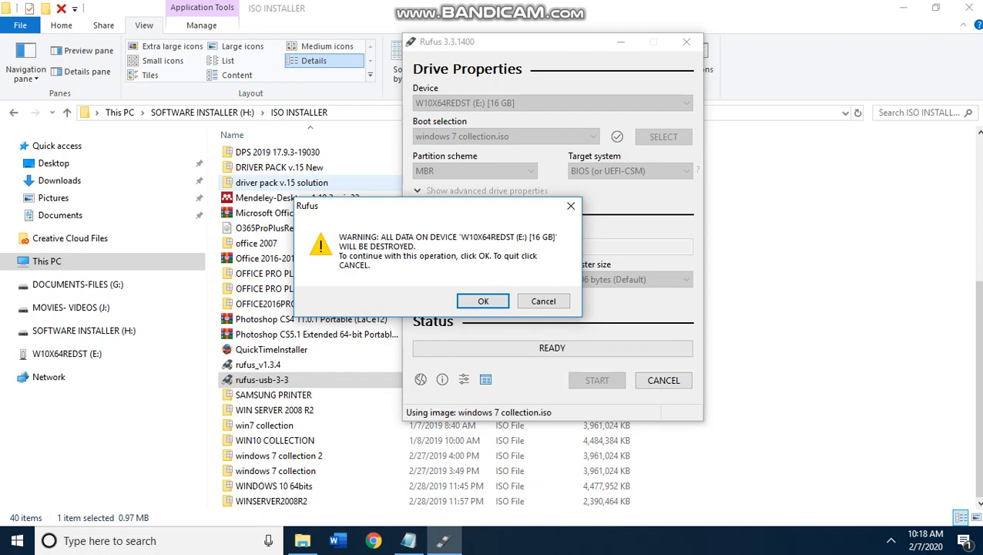
click(484, 301)
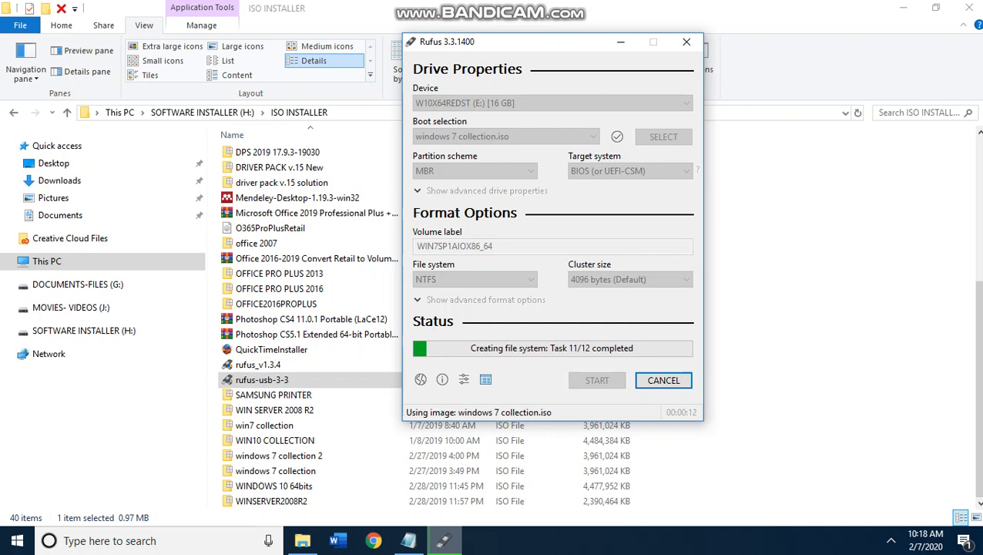
click(891, 541)
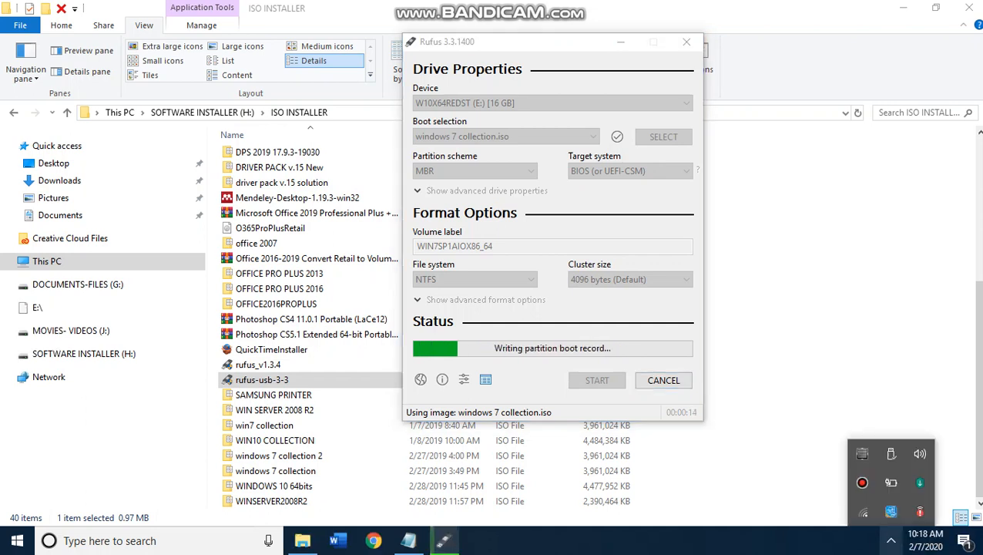
click(863, 483)
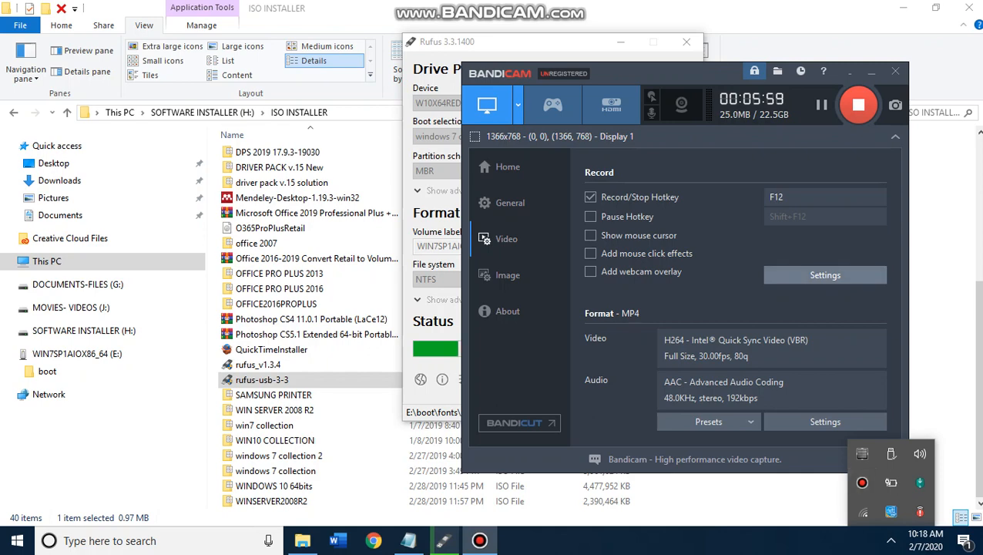
click(822, 105)
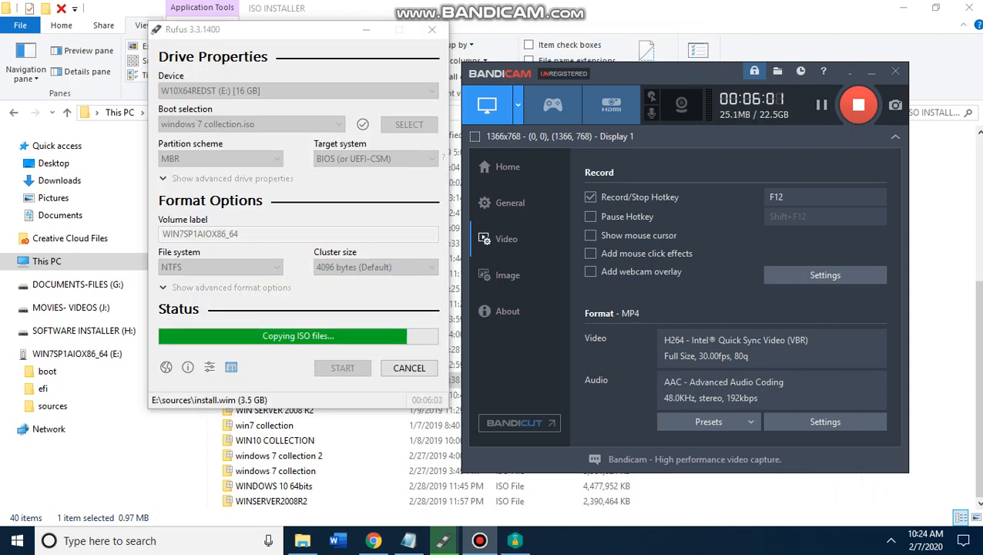
click(849, 71)
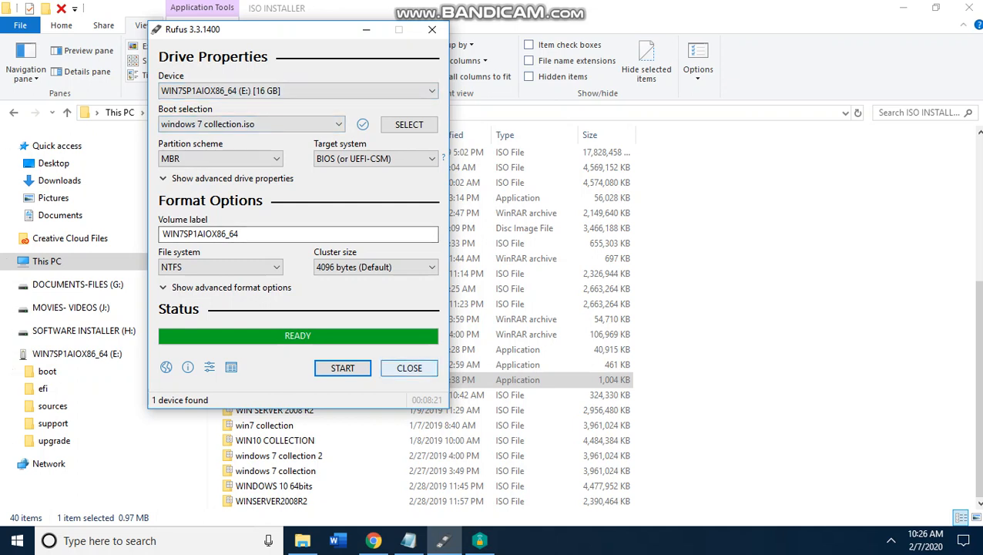
Close Rufus and open the WIN7SP1AIOX86_64 (E:) drive in File Explorer to show its contents
click(409, 367)
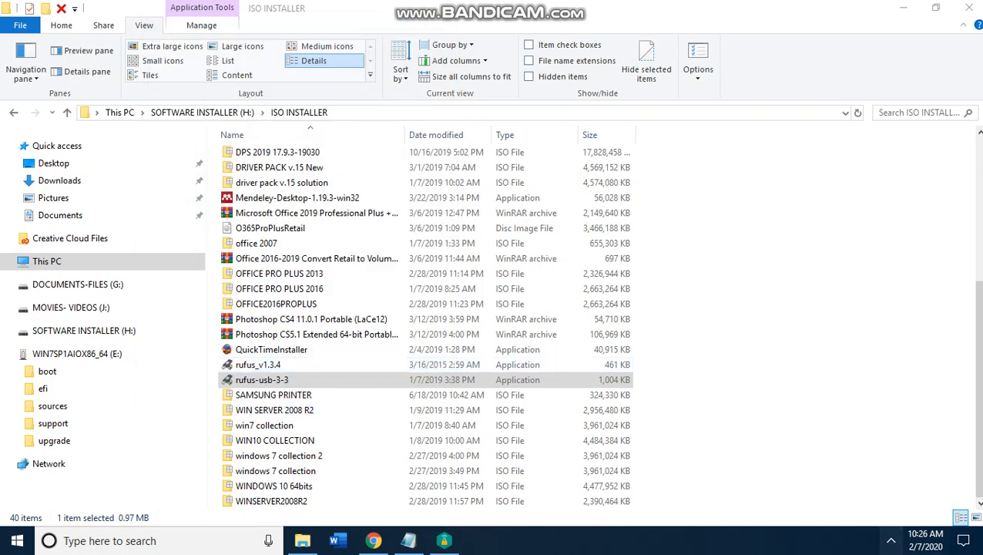
click(891, 540)
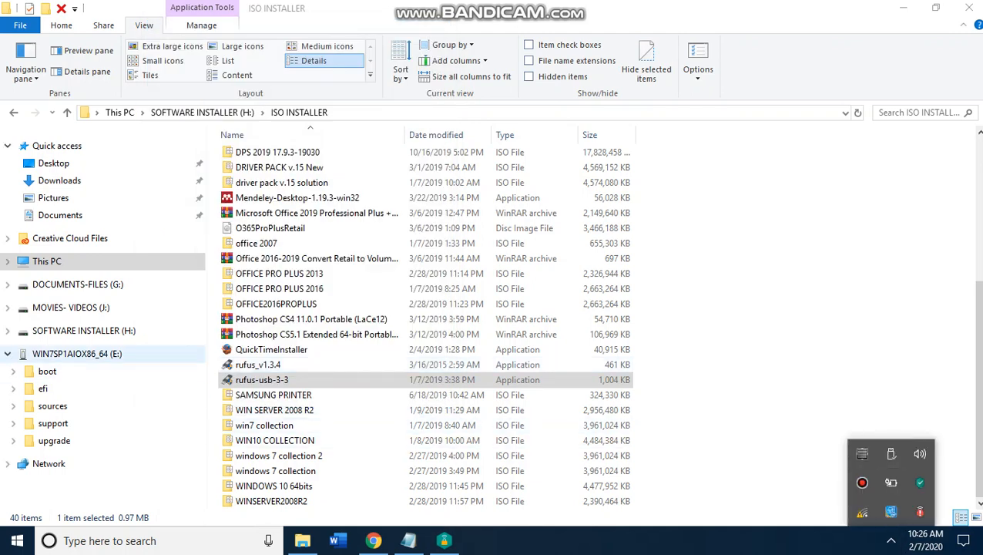
click(77, 354)
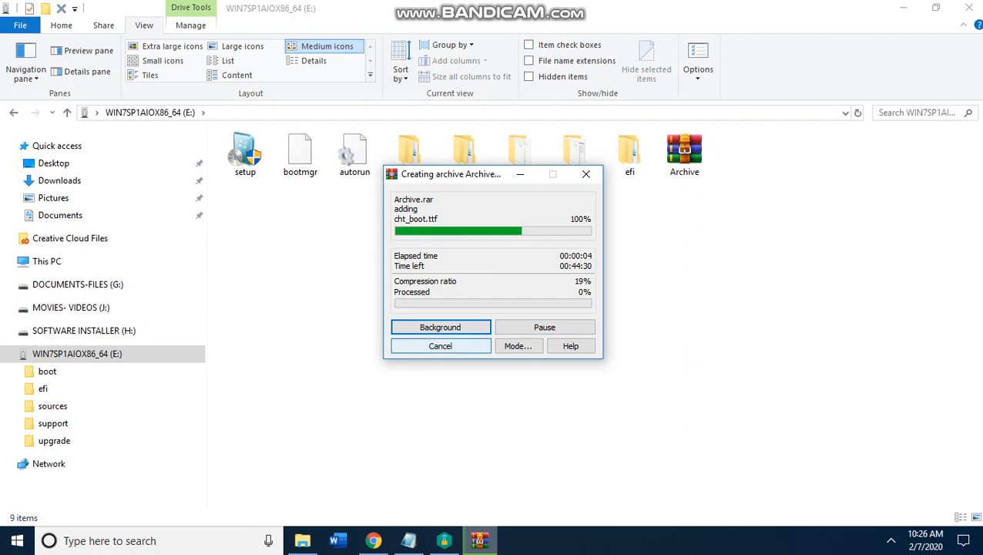
Cancel the creation of Archive.rar and eject the WIN7SP1AIOX86_64 (E:) drive
click(440, 346)
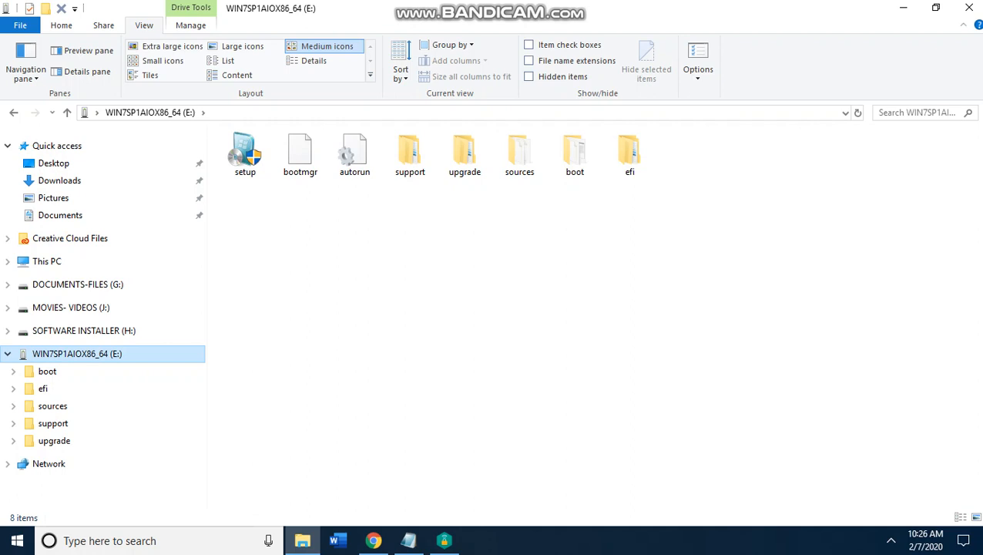
right_click(77, 353)
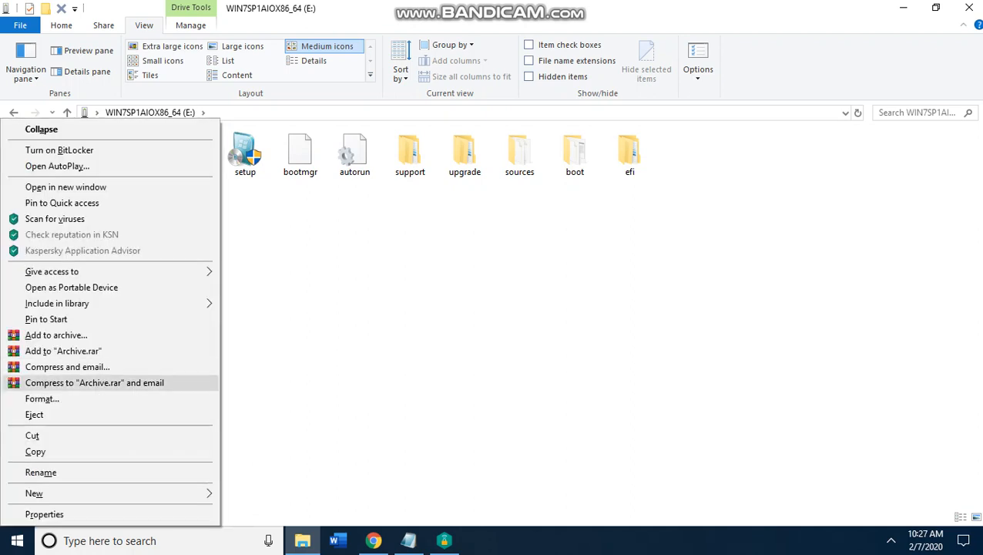
click(34, 415)
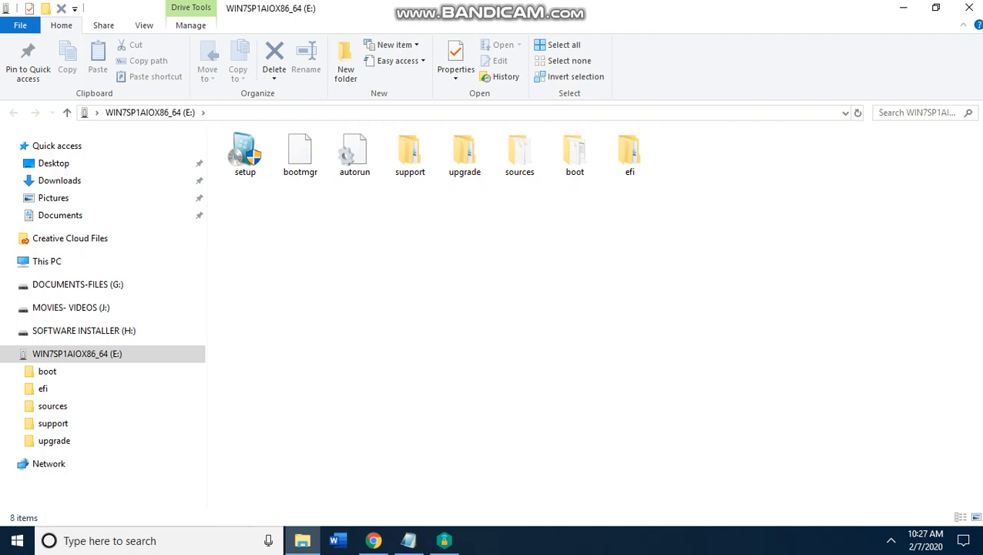
Switch to Notepad, review the list of things needed to create a bootable disk, and close the untitled note
click(409, 540)
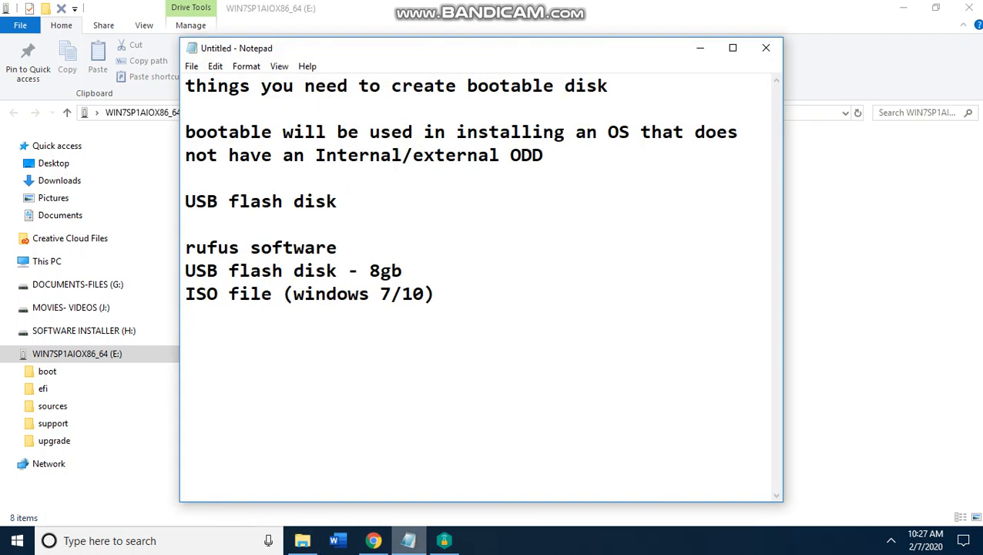
drag(618, 85, 401, 85)
drag(339, 247, 185, 248)
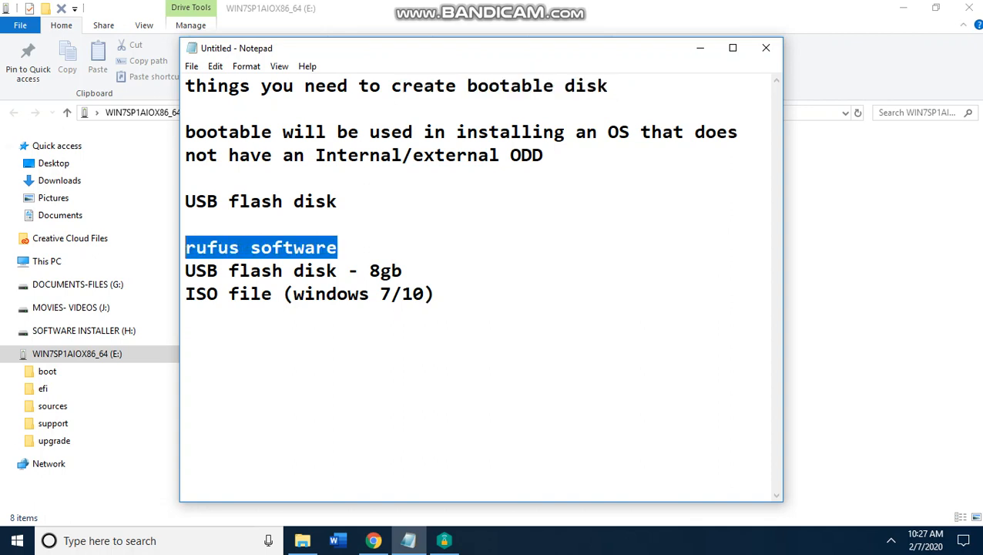
click(436, 294)
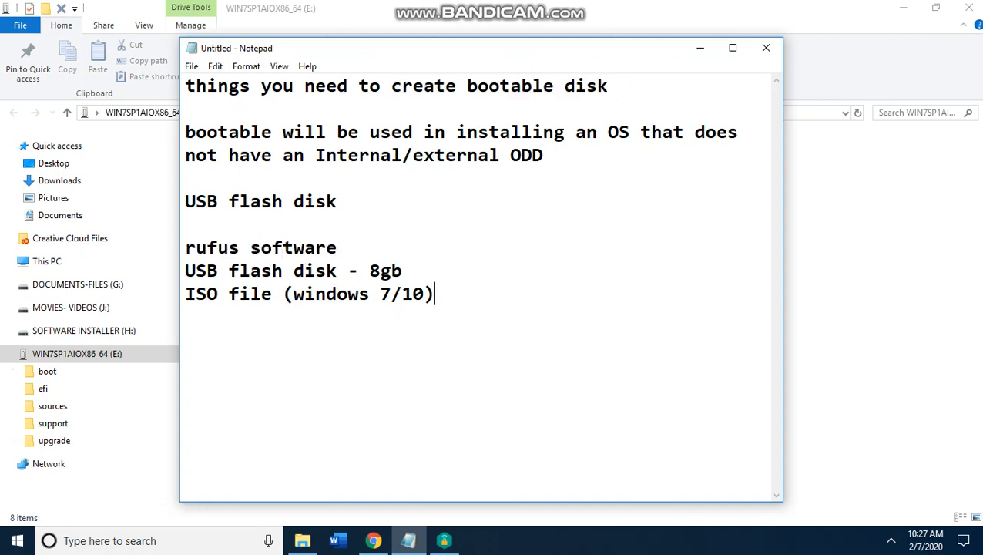
click(391, 294)
click(305, 293)
click(766, 48)
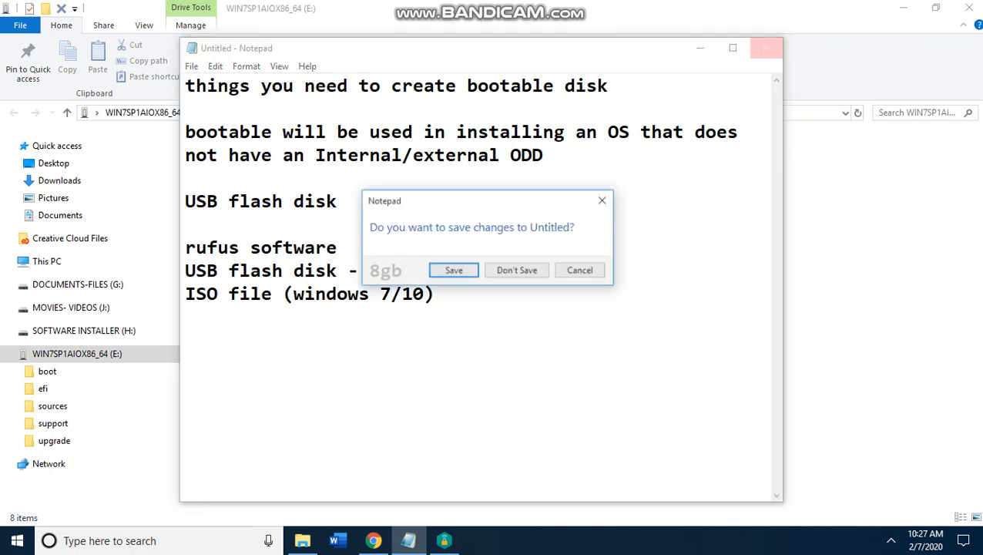